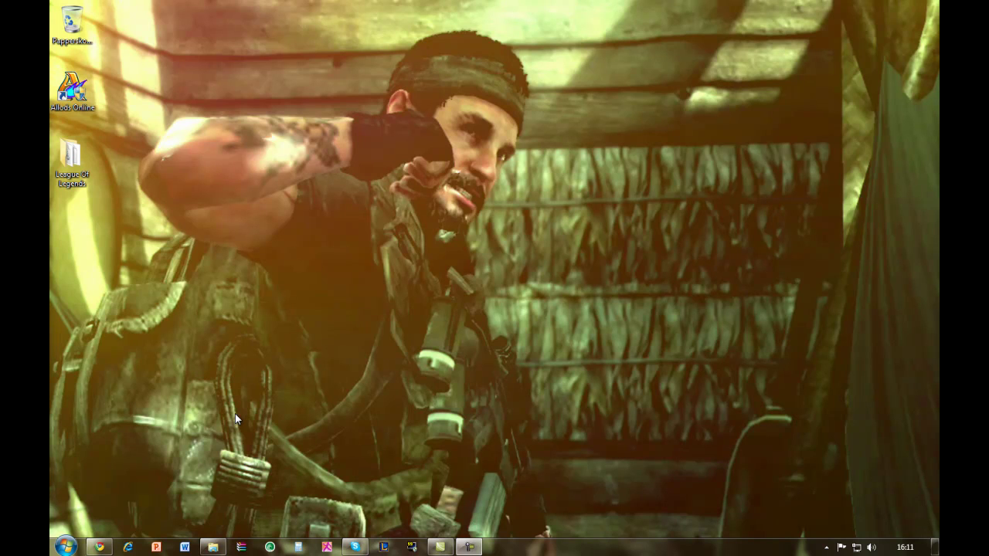
Launch Chrome from the taskbar to the iGoogle start page
{"action": "left_click", "coordinate": [98, 547]}
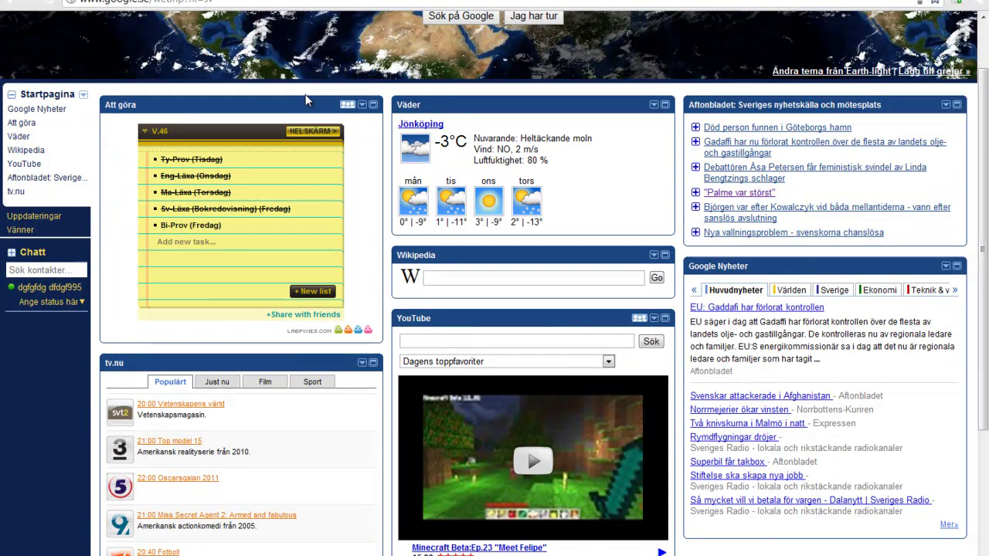
Search for 'Mcadmin' from the iGoogle search box
{"action": "scroll", "coordinate": [305, 100], "scroll_direction": "up", "scroll_amount": 2}
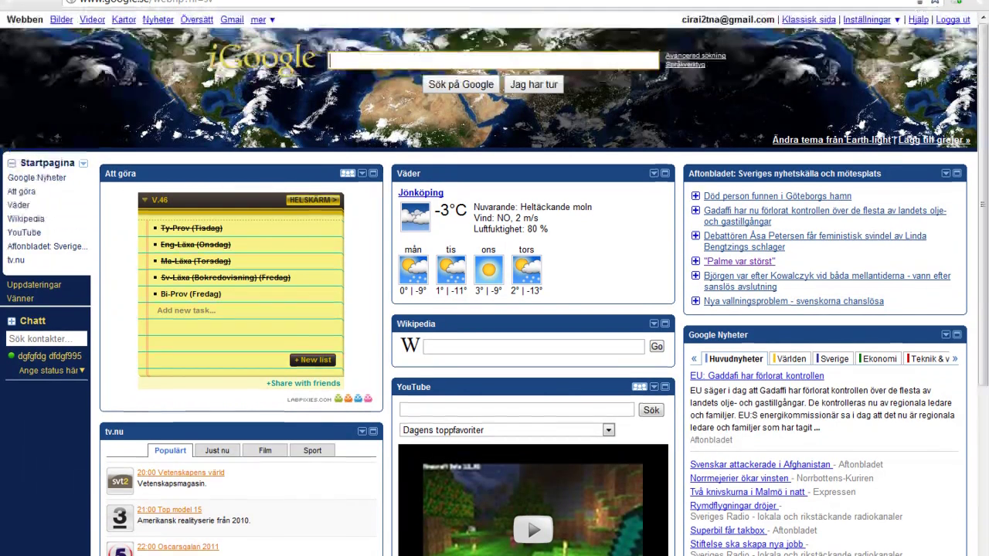
{"action": "left_click", "coordinate": [387, 68]}
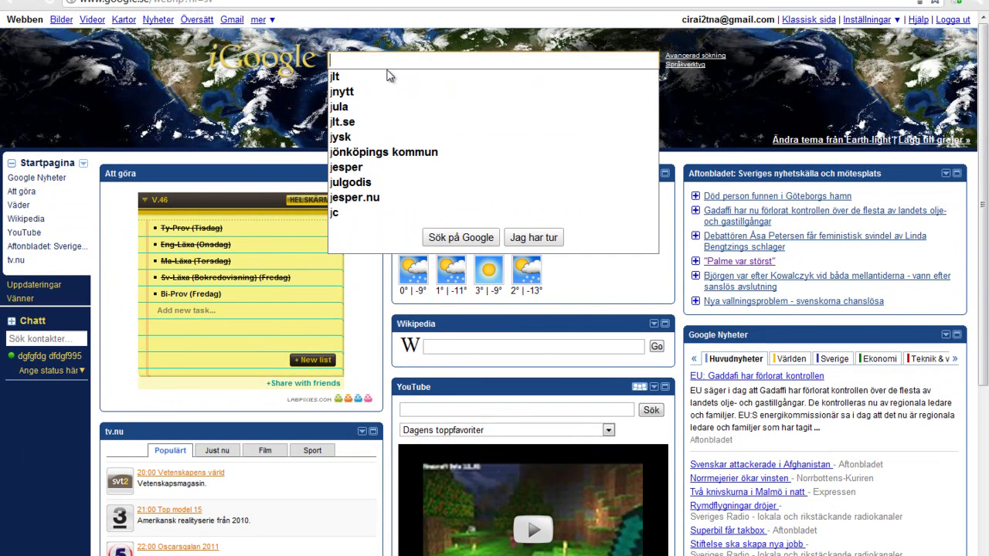
{"action": "type", "text": "Mc"}
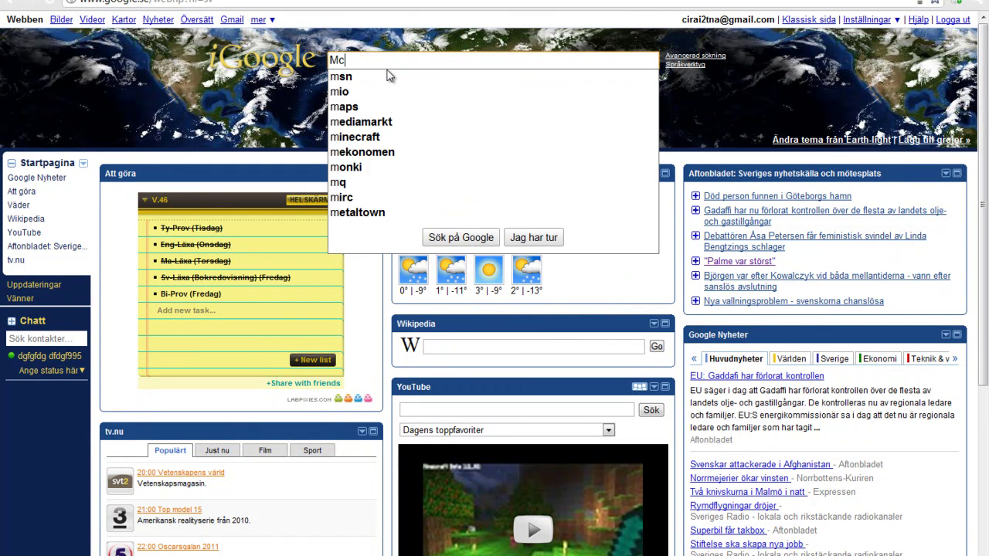
{"action": "type", "text": "admin"}
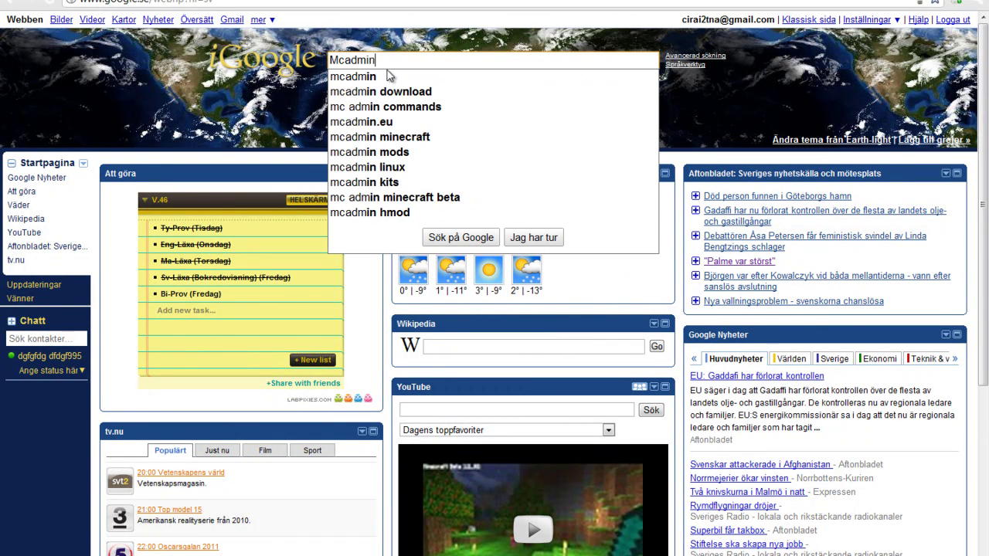
{"action": "key", "text": "Return"}
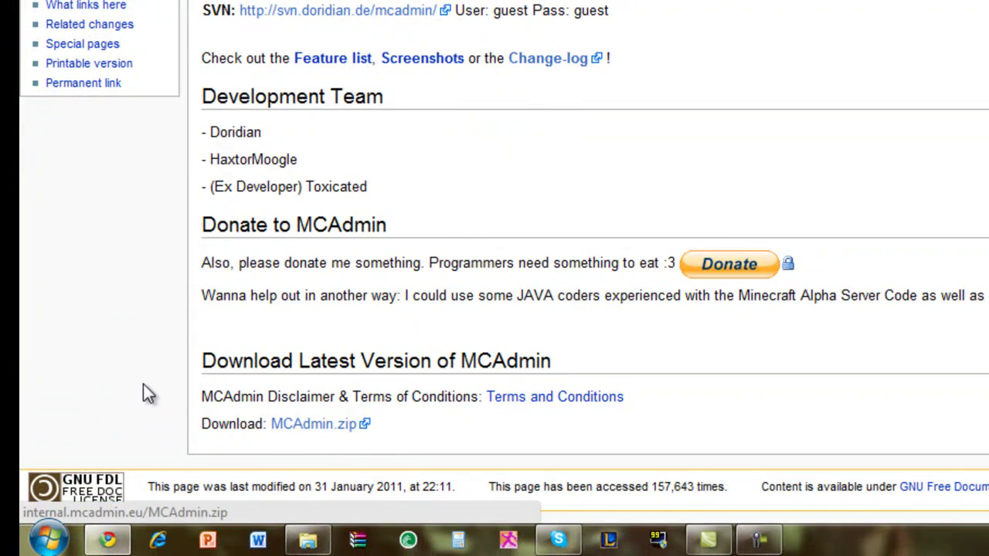
Download MCAdmin.zip from the site's Download Latest Version section
{"action": "mouse_move", "coordinate": [206, 429]}
{"action": "left_mouse_down"}
{"action": "mouse_move", "coordinate": [394, 494]}
{"action": "mouse_move", "coordinate": [391, 428]}
{"action": "left_mouse_up"}
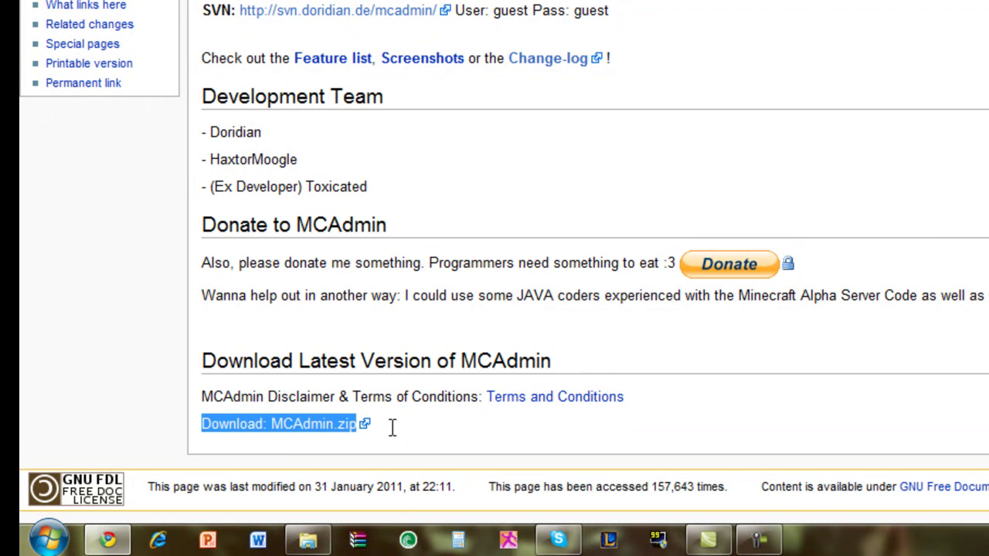
{"action": "left_click", "coordinate": [395, 428]}
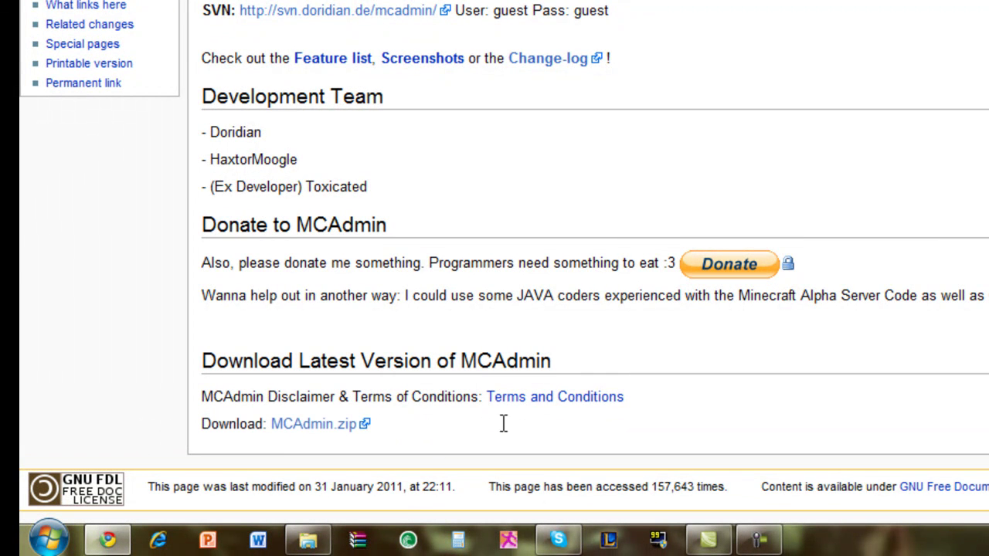
{"action": "scroll", "coordinate": [261, 257], "scroll_direction": "up", "scroll_amount": 2}
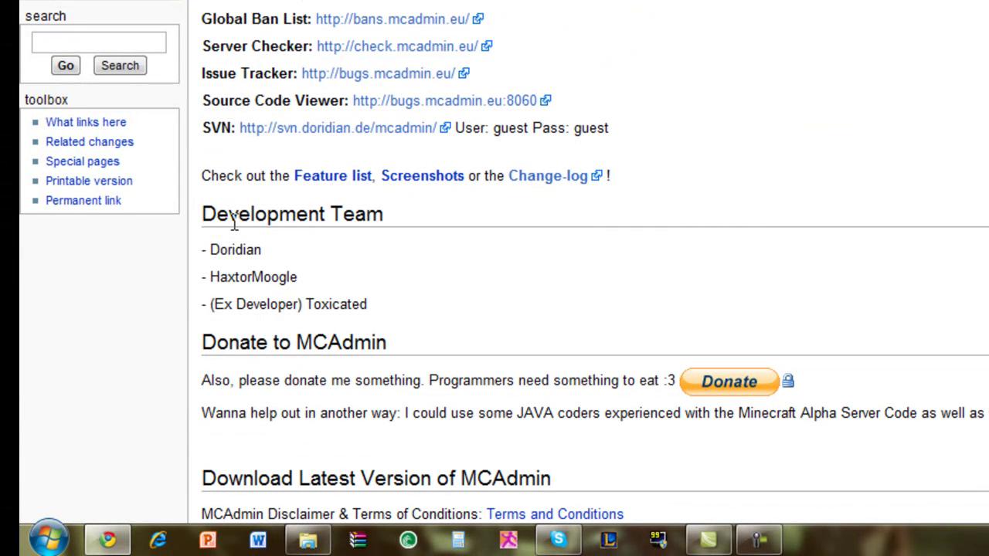
{"action": "scroll", "coordinate": [236, 230], "scroll_direction": "down", "scroll_amount": 2}
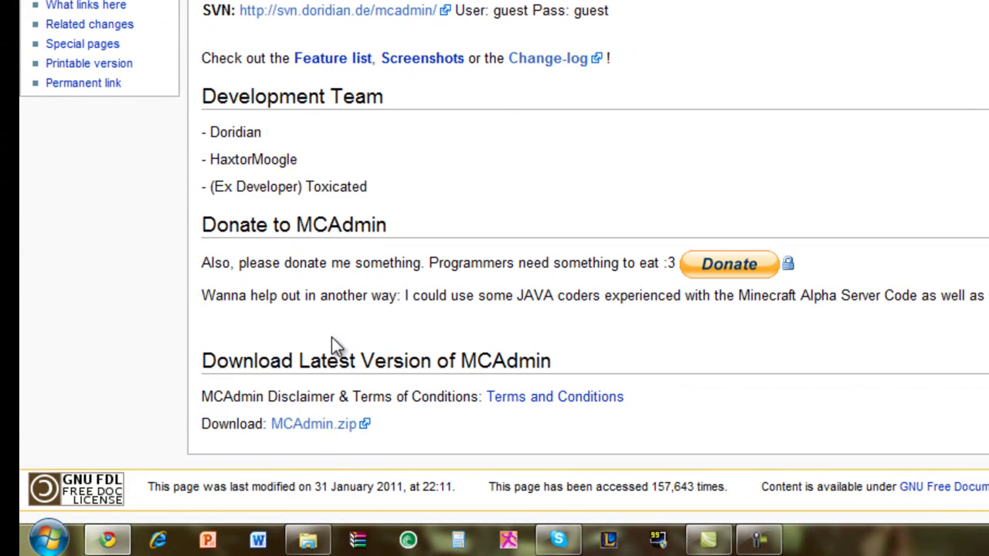
{"action": "left_click", "coordinate": [302, 431]}
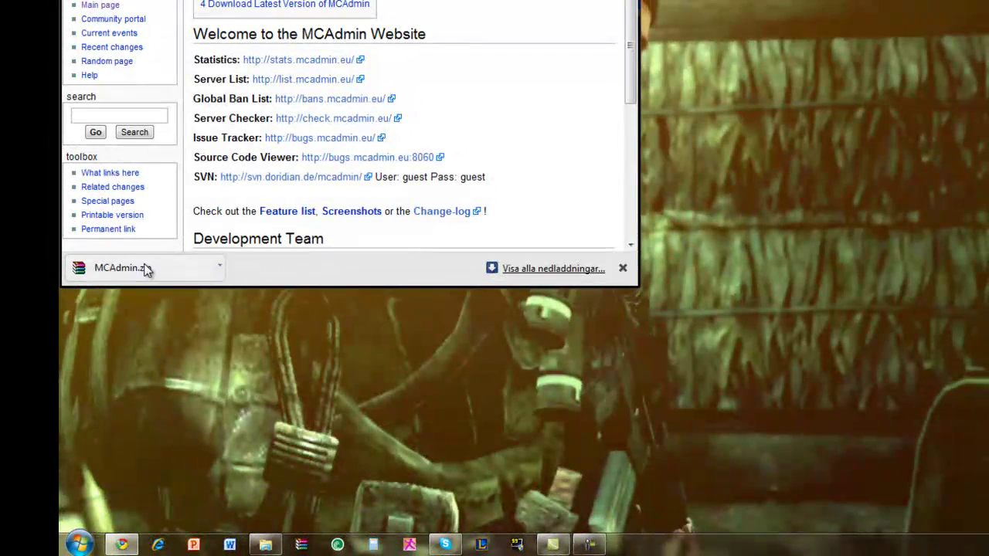
Extract MCAdmin.zip to the desktop (Skrivbord) with WinRAR, then close WinRAR
{"action": "left_click", "coordinate": [143, 268]}
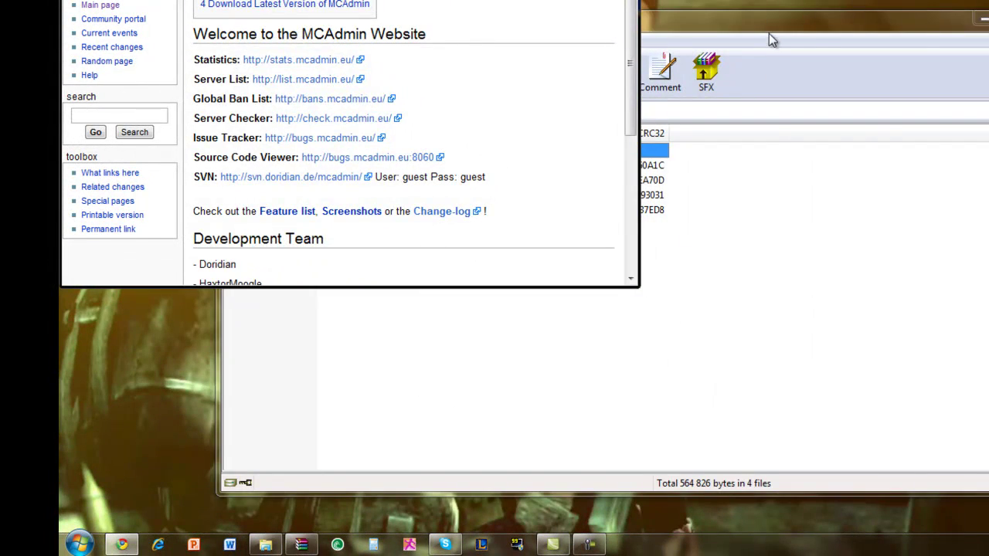
{"action": "left_click_drag", "start_coordinate": [769, 33], "coordinate": [935, 29]}
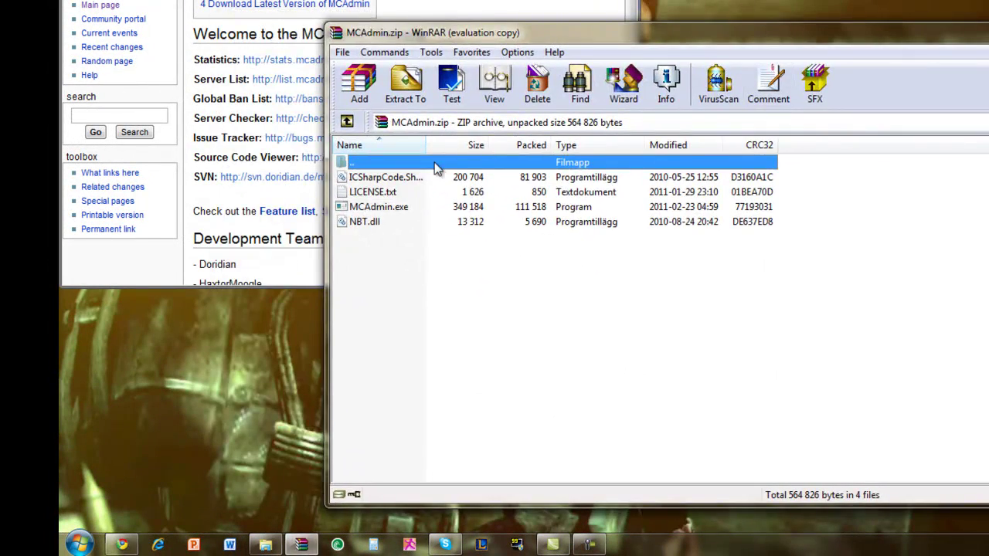
{"action": "double_click", "coordinate": [438, 164]}
{"action": "right_click", "coordinate": [406, 182]}
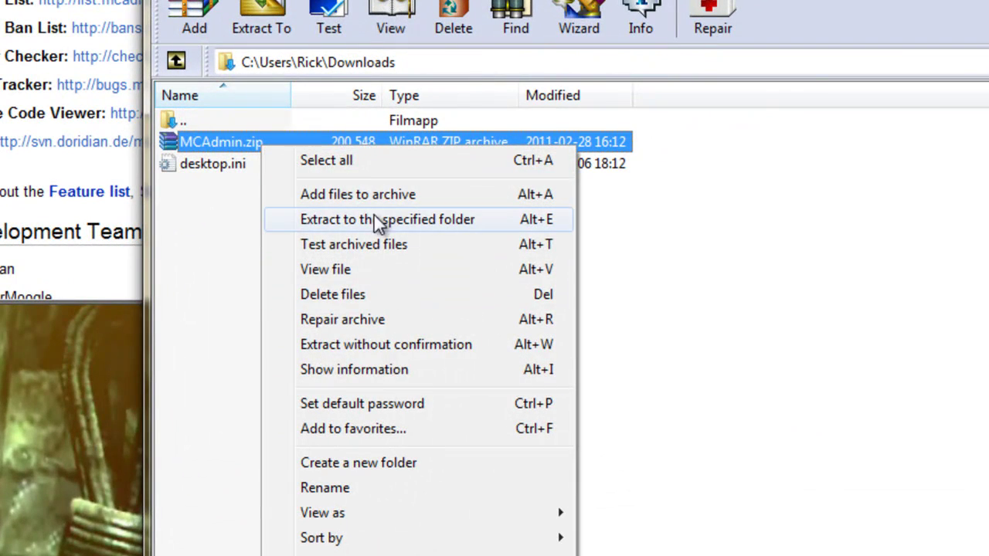
{"action": "left_click", "coordinate": [377, 220]}
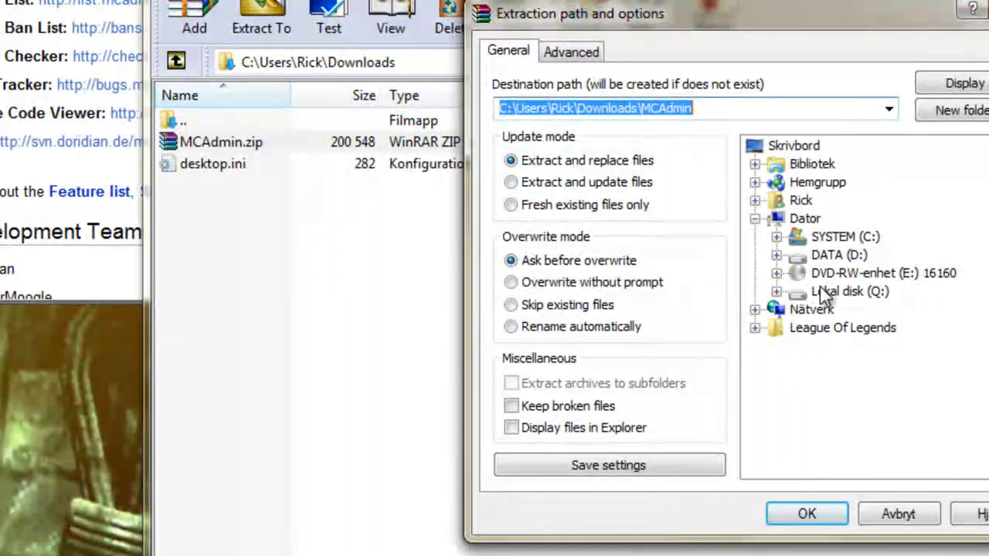
{"action": "left_click", "coordinate": [792, 146]}
{"action": "left_click", "coordinate": [807, 513]}
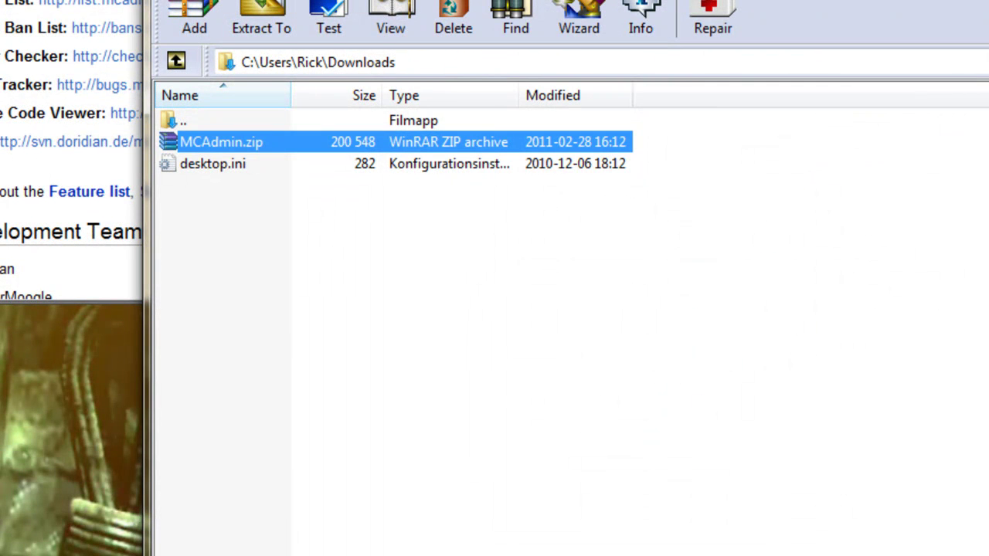
{"action": "key", "text": "Escape"}
Create a desktop folder 'Minecraft server' and move the extracted MCAdmin files into it
{"action": "key", "text": "super+d"}
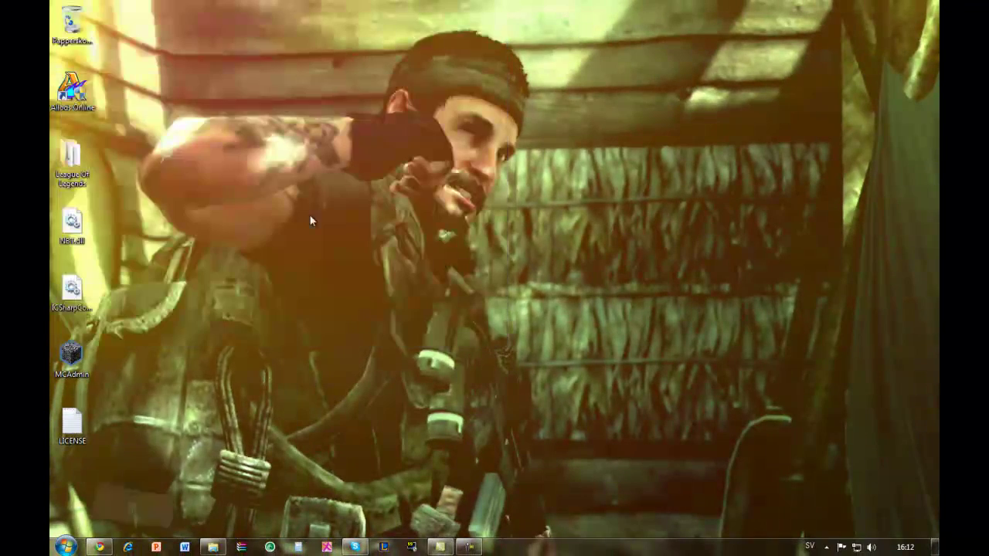
{"action": "right_click", "coordinate": [353, 387]}
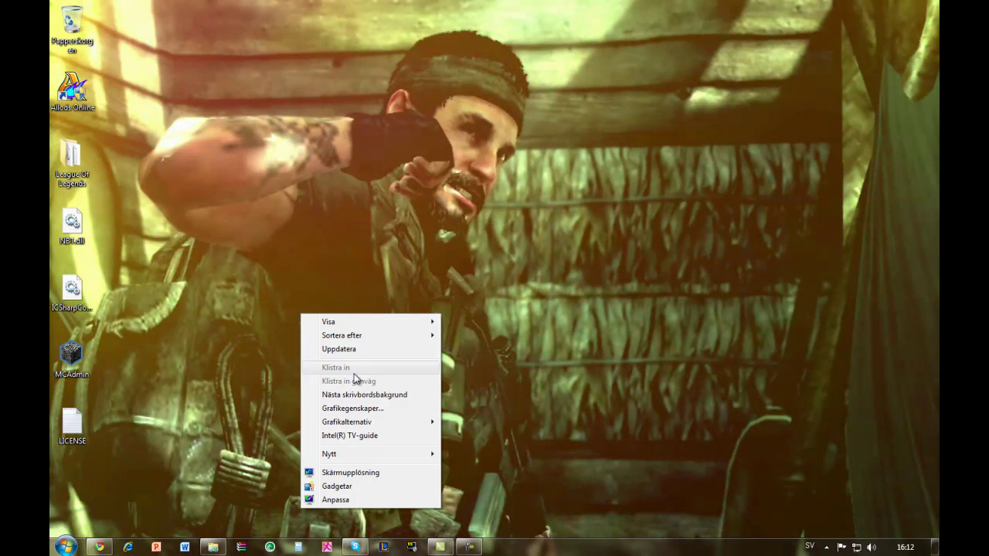
{"action": "mouse_move", "coordinate": [433, 454]}
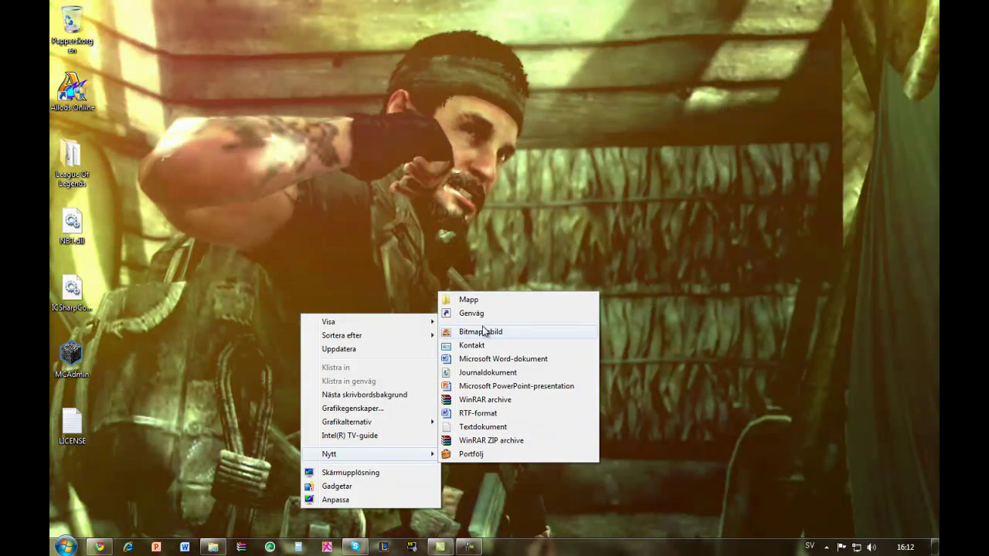
{"action": "left_click", "coordinate": [468, 302]}
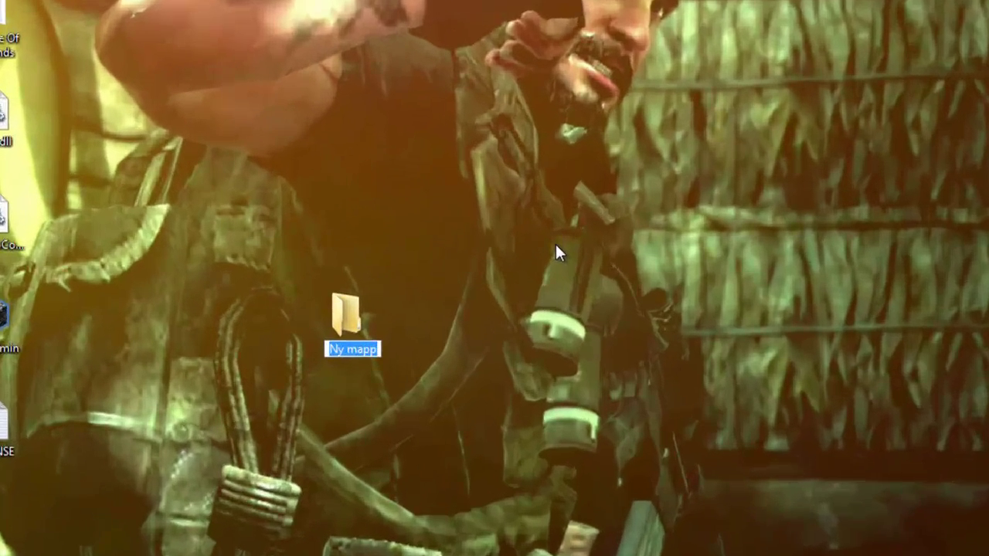
{"action": "type", "text": "Minecraf"}
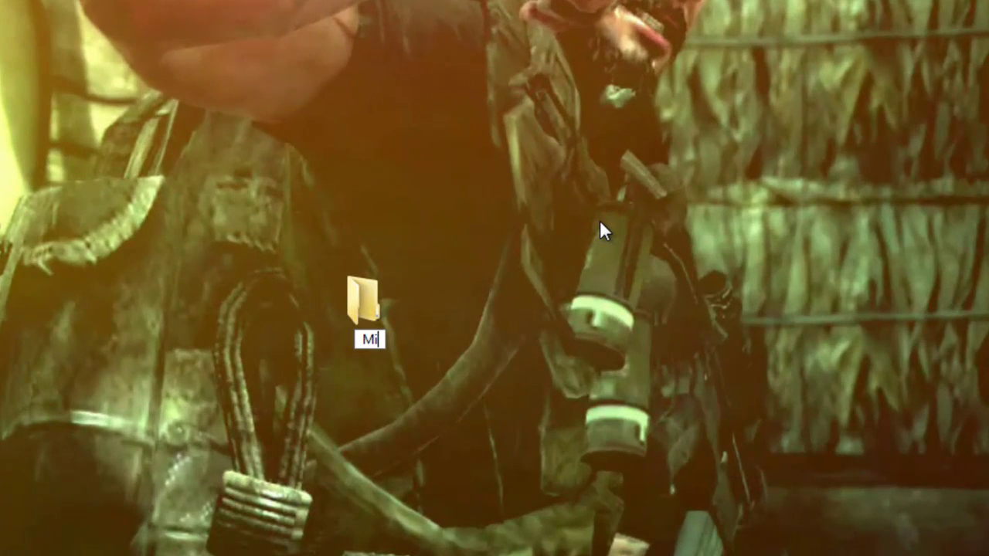
{"action": "type", "text": "t"}
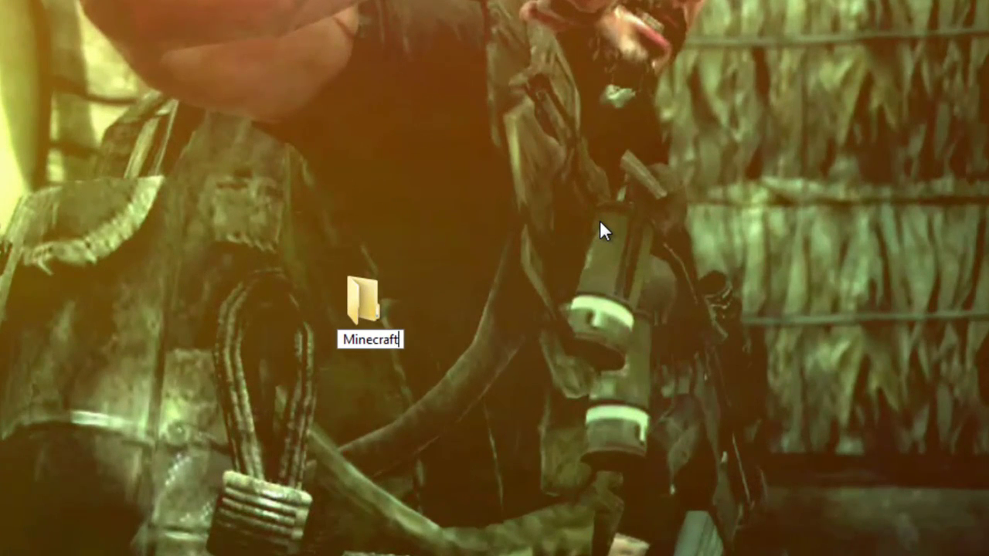
{"action": "type", "text": " sr"}
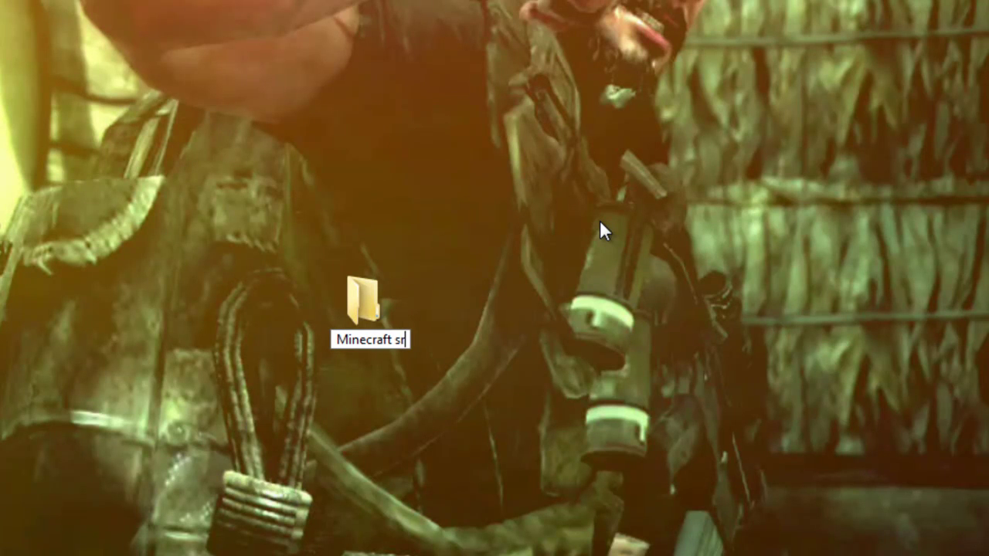
{"action": "key", "text": "BackSpace"}
{"action": "type", "text": "erver"}
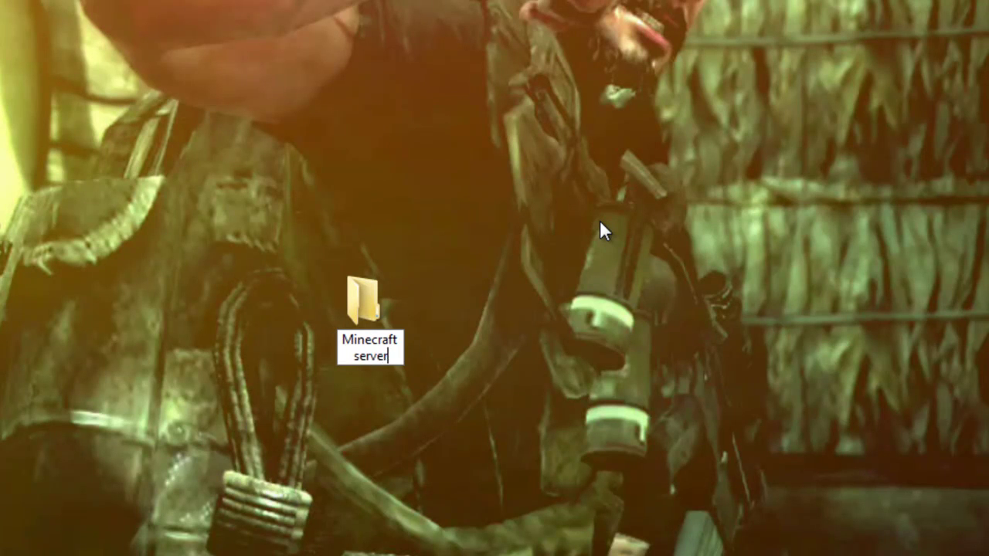
{"action": "key", "text": "Return"}
{"action": "left_click", "coordinate": [4, 447]}
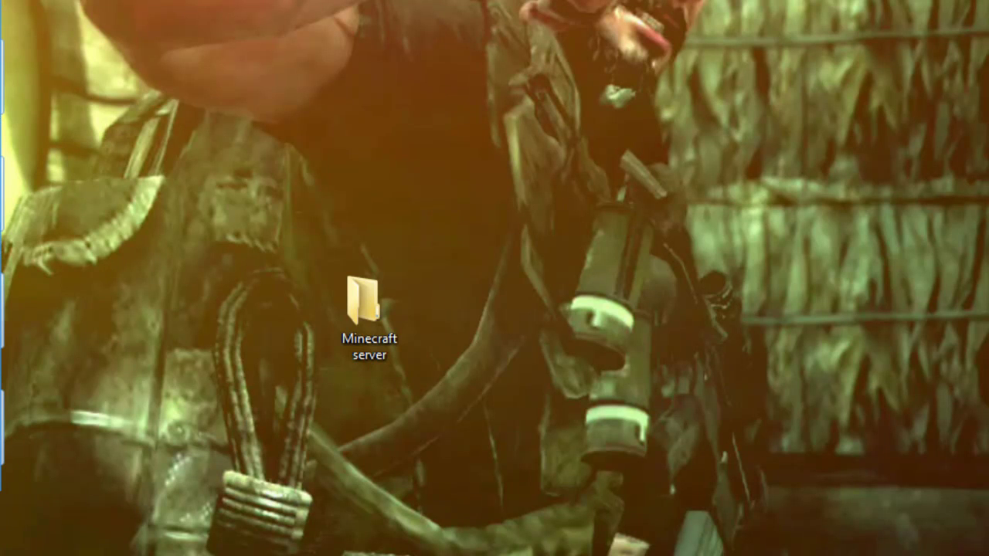
{"action": "left_click_drag", "start_coordinate": [4, 447], "coordinate": [391, 344]}
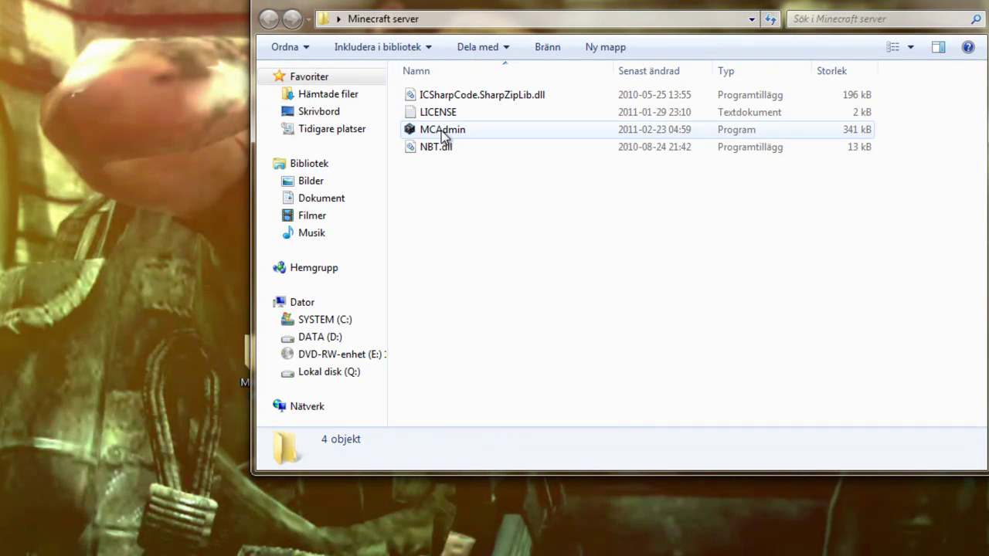
Launch MCAdmin, decline the donation request, and turn global server listing off
{"action": "double_click", "coordinate": [442, 134]}
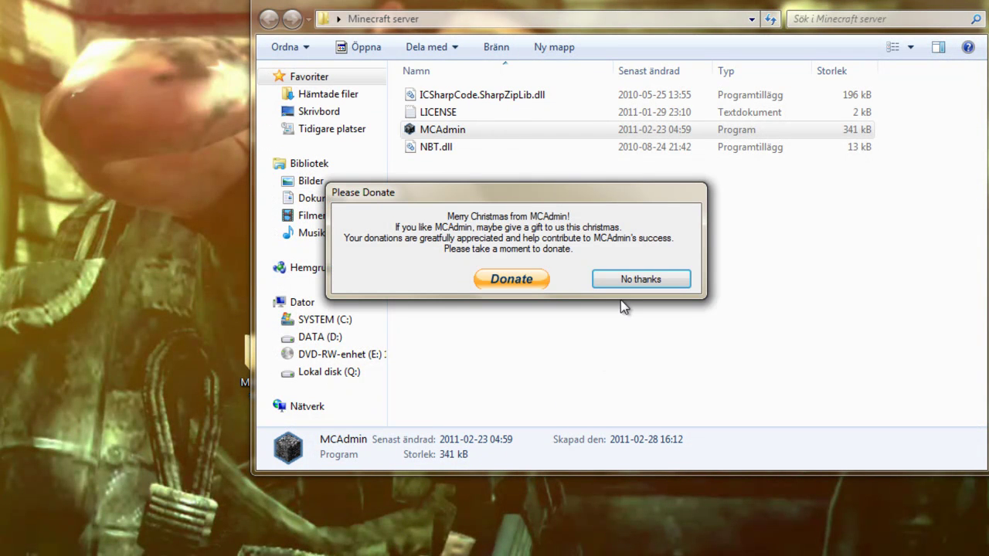
{"action": "left_click", "coordinate": [641, 281]}
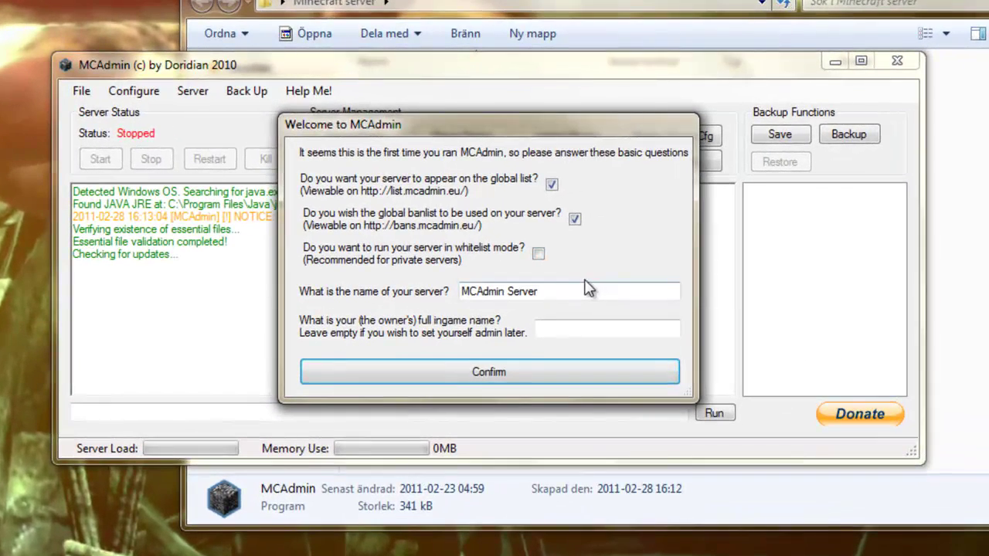
{"action": "left_click", "coordinate": [569, 291]}
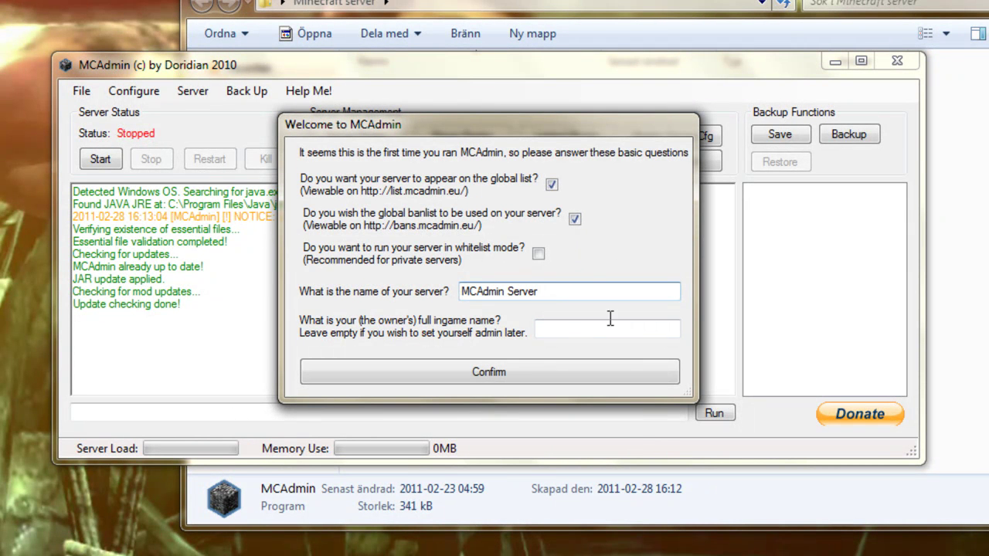
{"action": "left_click", "coordinate": [575, 220]}
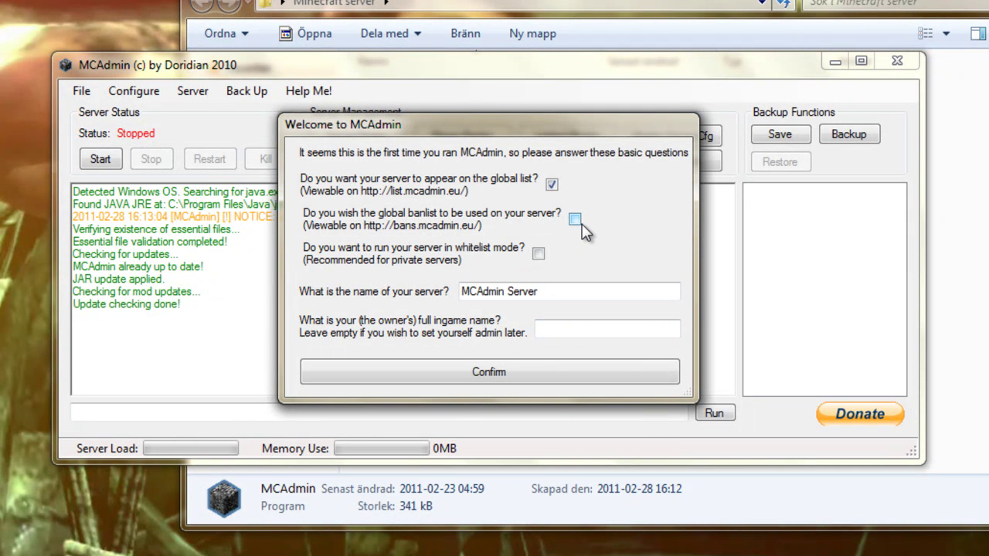
{"action": "left_click", "coordinate": [551, 184]}
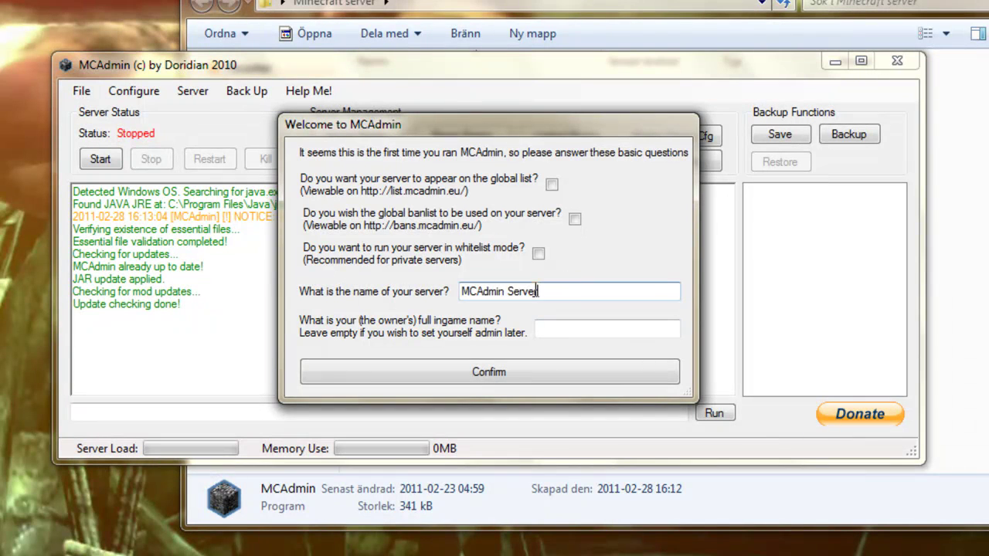
Replace the default server name with the owner's server name, enter the owner's in-game name, and confirm
{"action": "left_click_drag", "start_coordinate": [539, 292], "coordinate": [379, 299]}
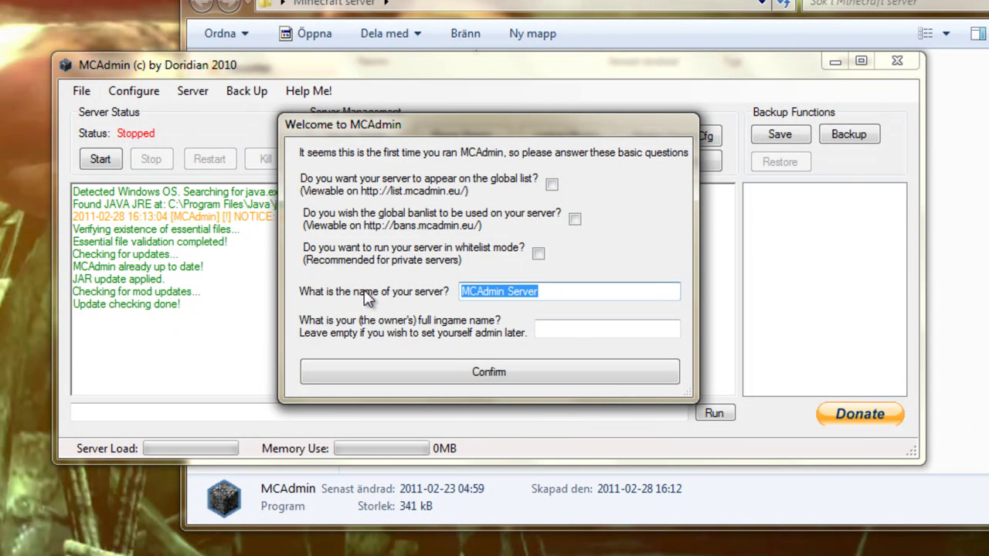
{"action": "type", "text": "Vinces"}
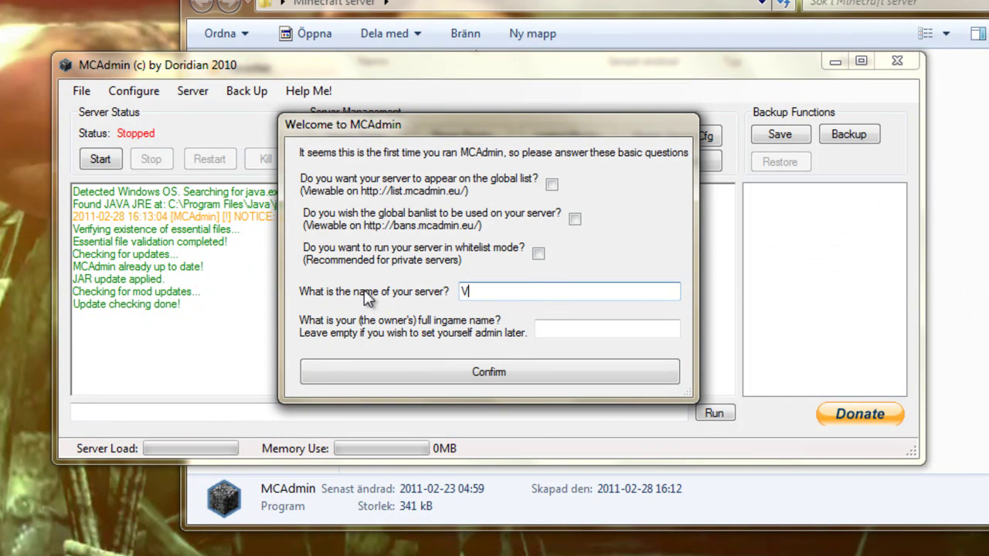
{"action": "key", "text": "BackSpace"}
{"action": "type", "text": "'s "}
{"action": "type", "text": "server"}
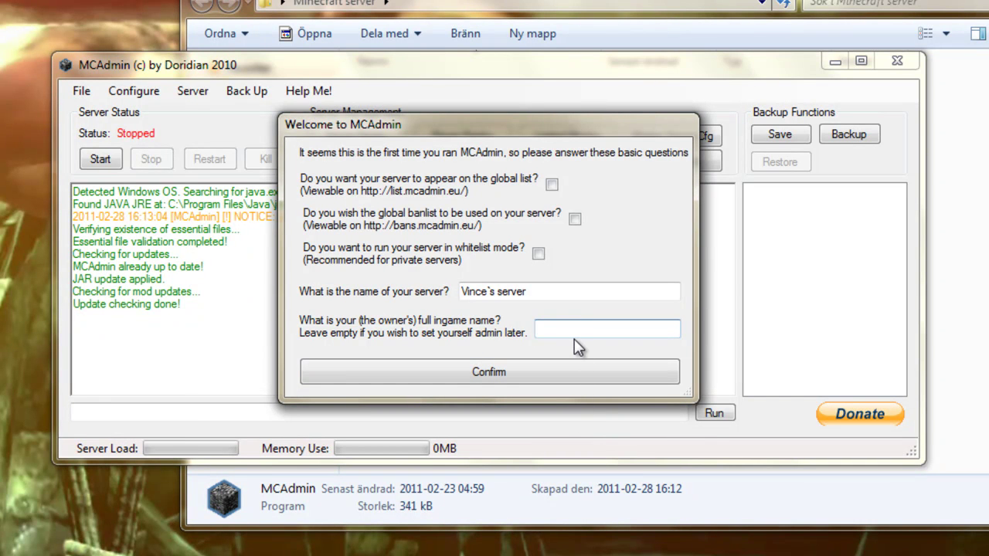
{"action": "type", "text": "V"}
{"action": "key", "text": "BackSpace"}
{"action": "type", "text": "V"}
{"action": "type", "text": "nce"}
{"action": "left_click", "coordinate": [555, 376]}
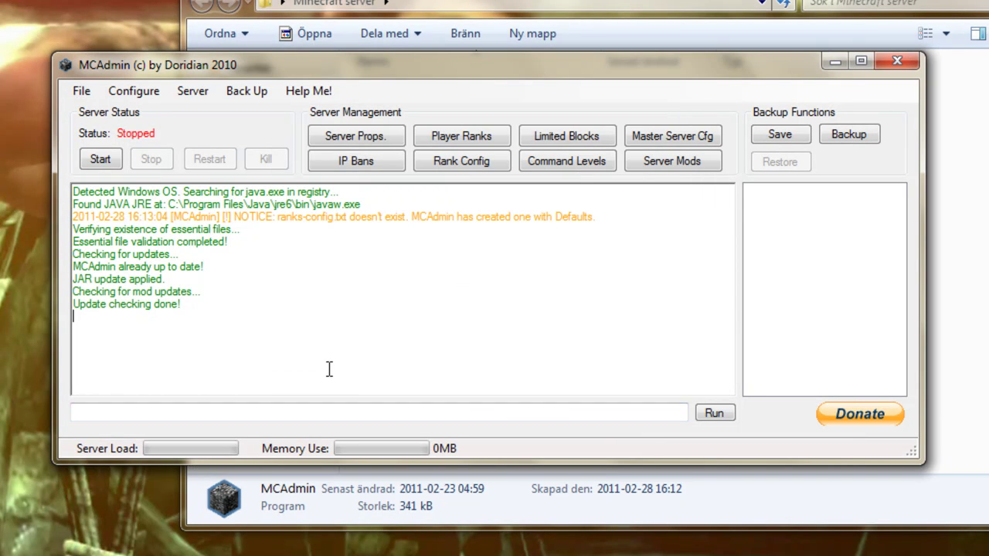
In Server Props, auto-detect the IP 192.168.1.67 and keep guest as default rank
{"action": "left_click", "coordinate": [349, 134]}
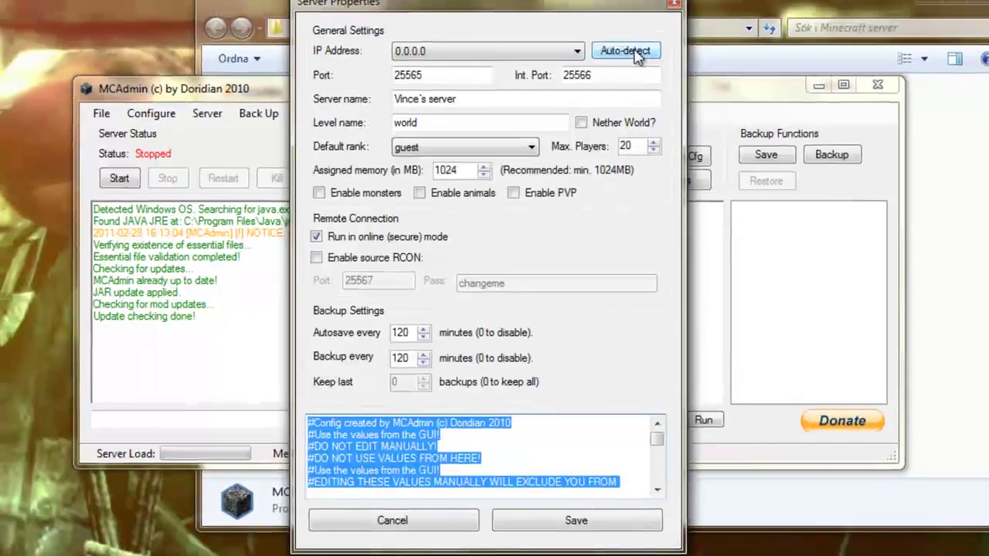
{"action": "left_click", "coordinate": [638, 58]}
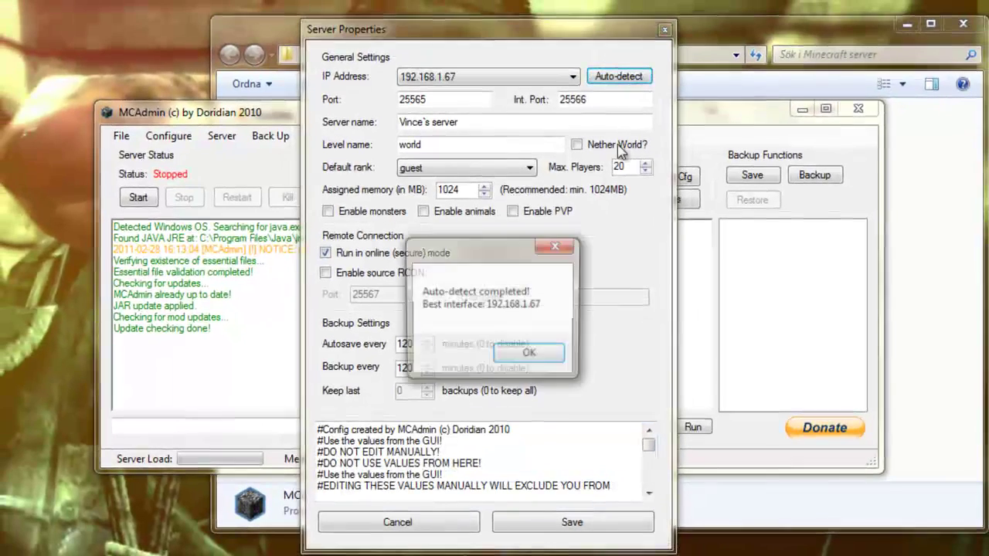
{"action": "left_click", "coordinate": [531, 362]}
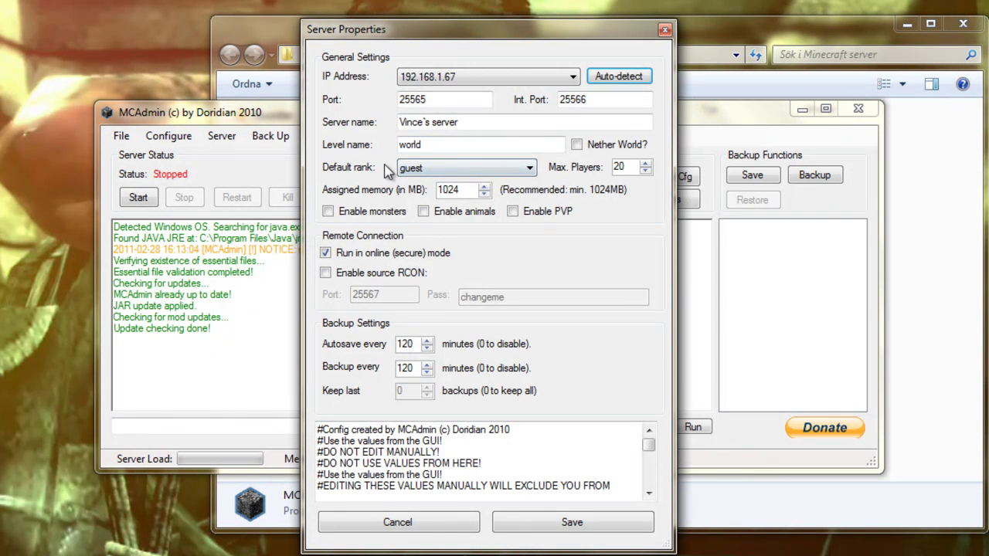
{"action": "left_click", "coordinate": [436, 168]}
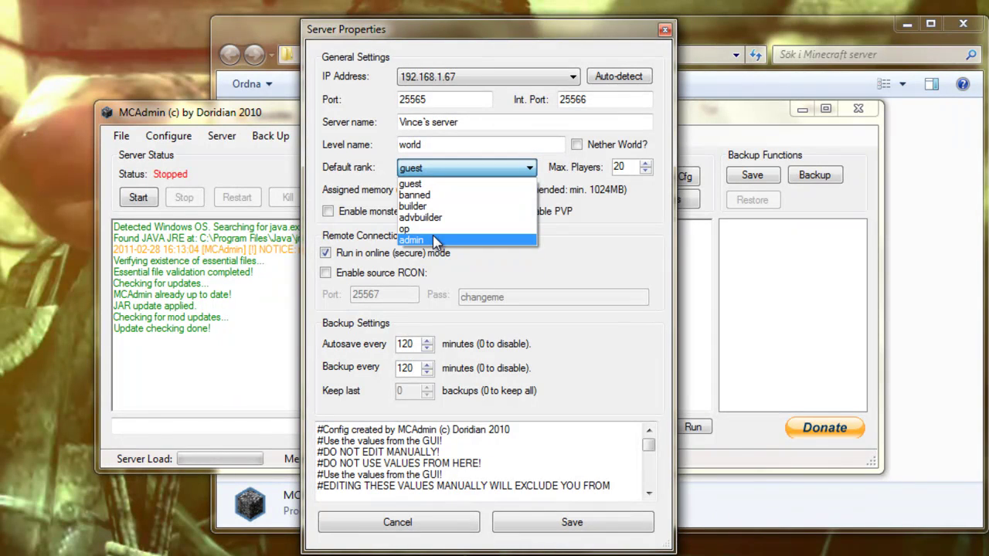
{"action": "left_click", "coordinate": [433, 184]}
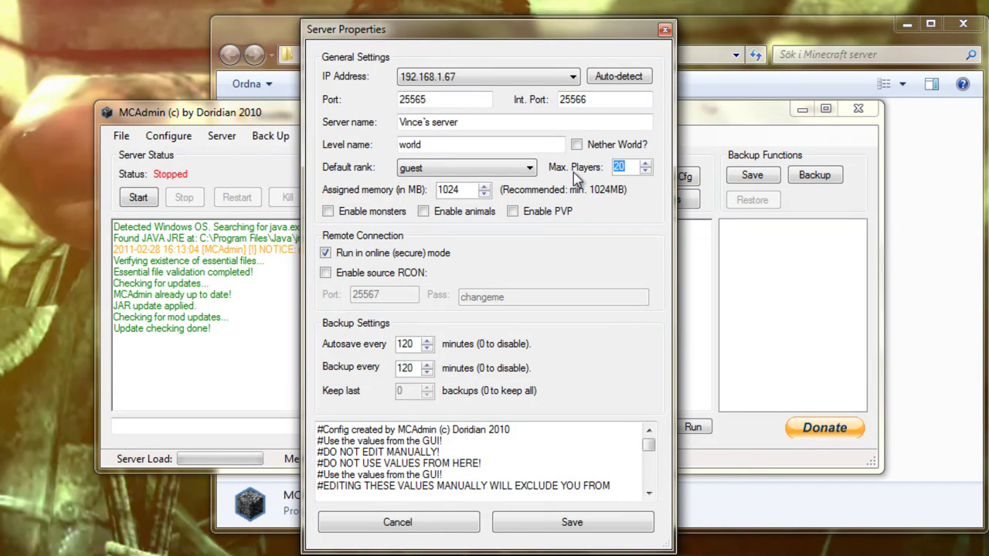
Set max players to 6, enable PVP and monsters, disable online mode, and save
{"action": "type", "text": "6"}
{"action": "left_click", "coordinate": [532, 219]}
{"action": "left_click", "coordinate": [329, 212]}
{"action": "left_click", "coordinate": [326, 254]}
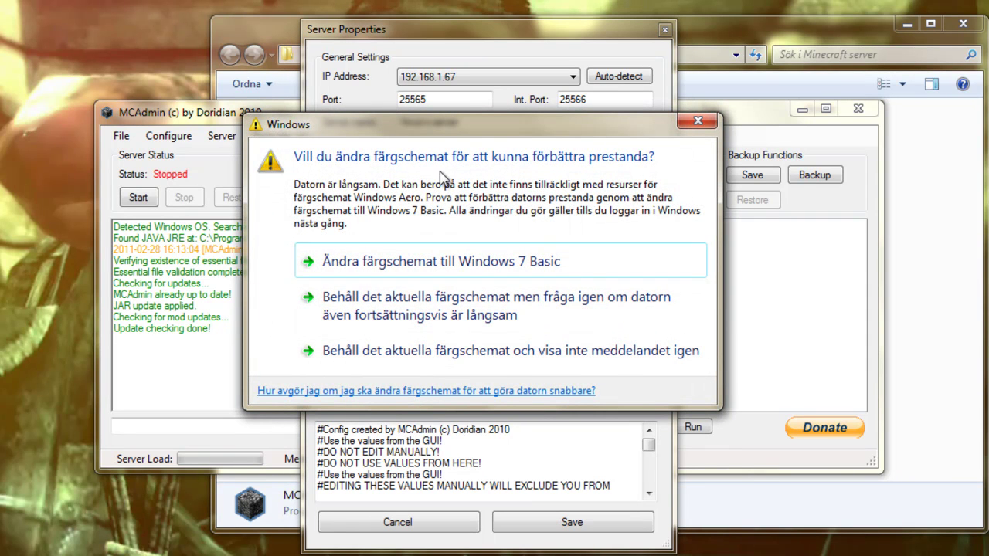
{"action": "left_click", "coordinate": [394, 329]}
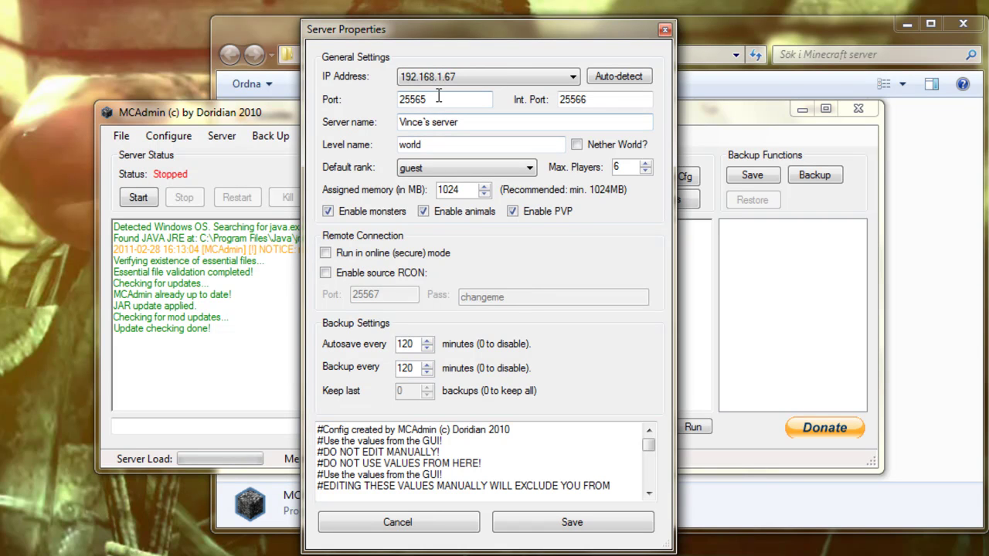
{"action": "left_click_drag", "start_coordinate": [439, 98], "coordinate": [356, 100]}
{"action": "left_click_drag", "start_coordinate": [440, 100], "coordinate": [407, 111]}
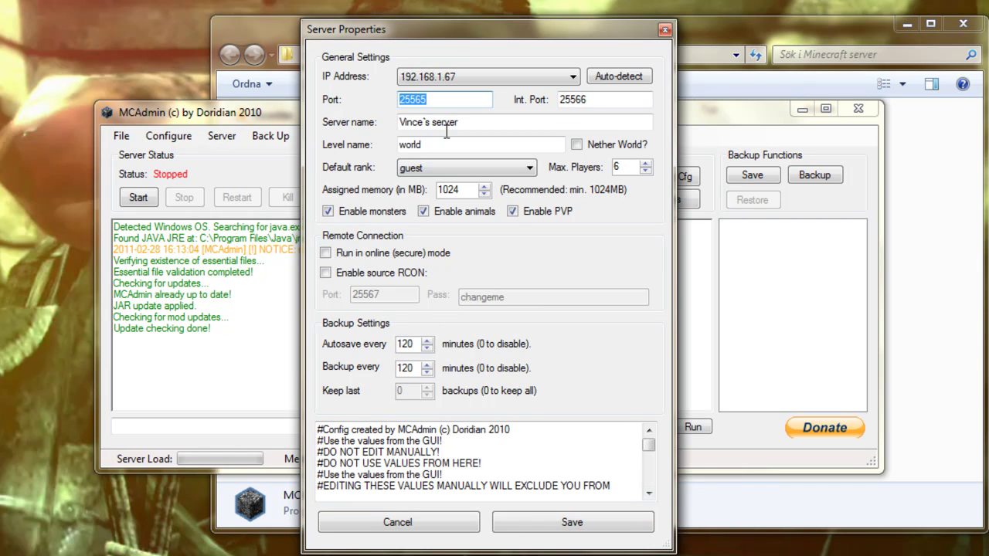
{"action": "left_click", "coordinate": [535, 525]}
{"action": "left_click", "coordinate": [502, 187]}
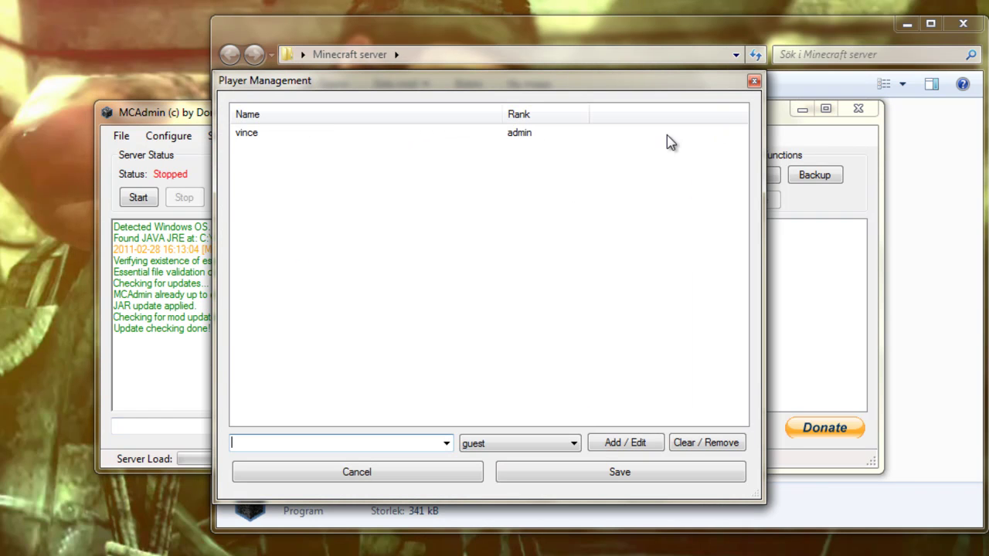
{"action": "left_click", "coordinate": [754, 81]}
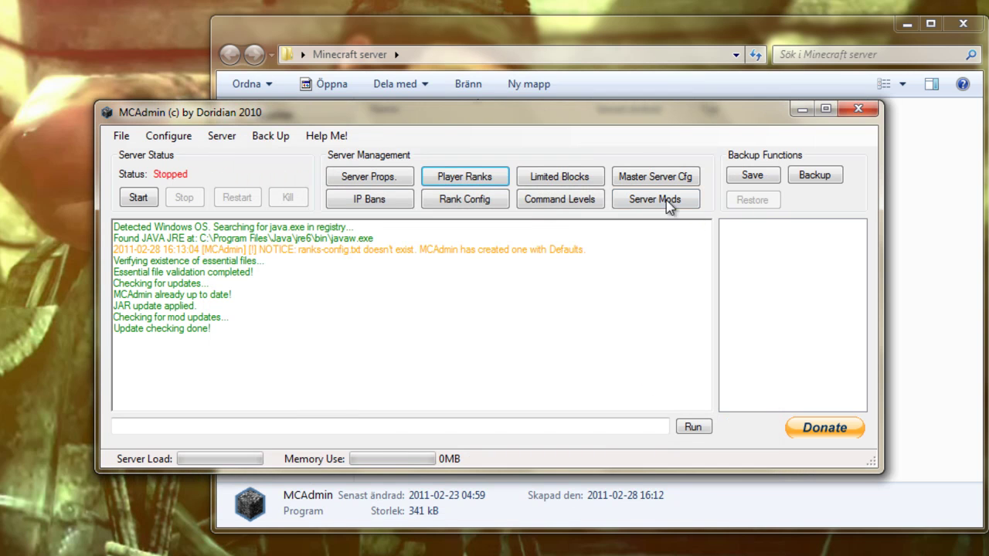
{"action": "left_click", "coordinate": [541, 176]}
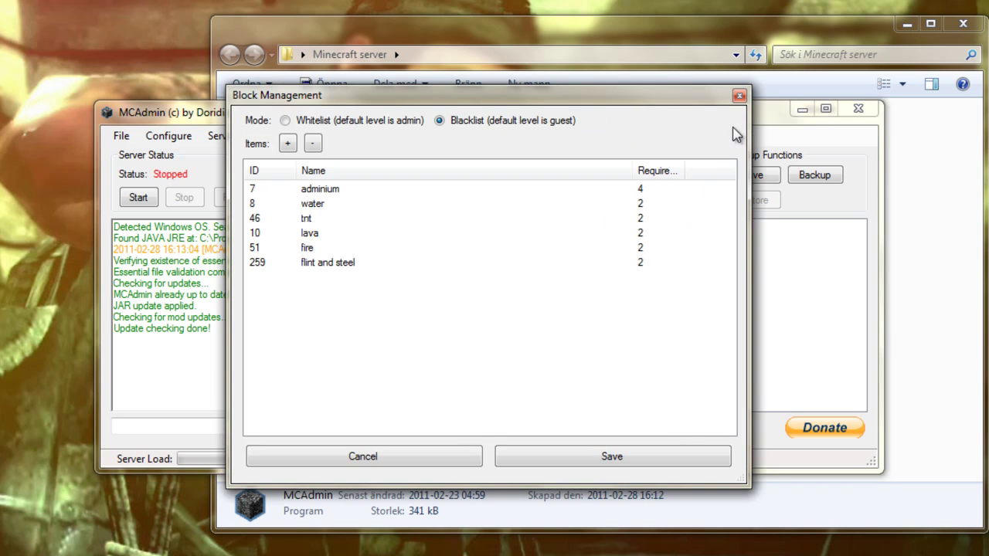
{"action": "left_click", "coordinate": [739, 96]}
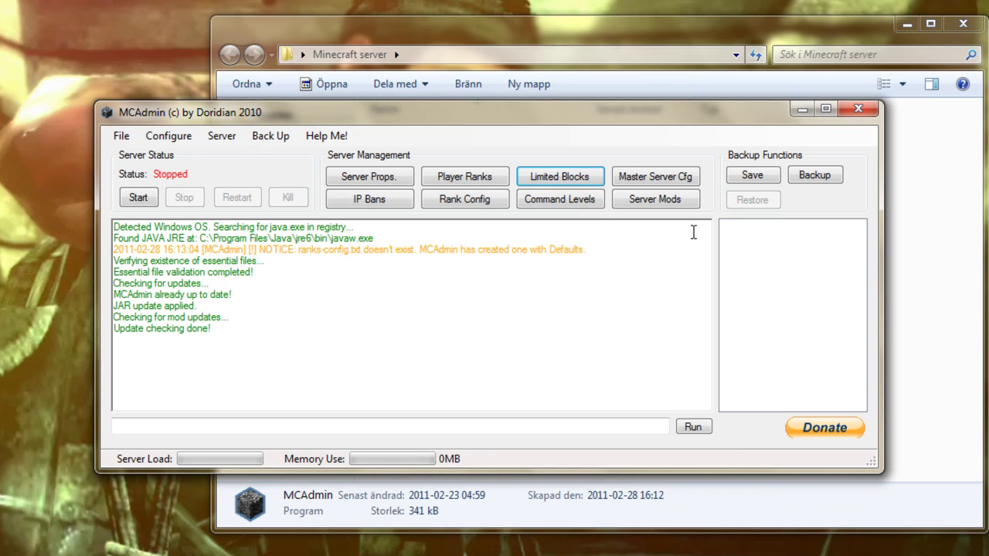
{"action": "left_click", "coordinate": [658, 199]}
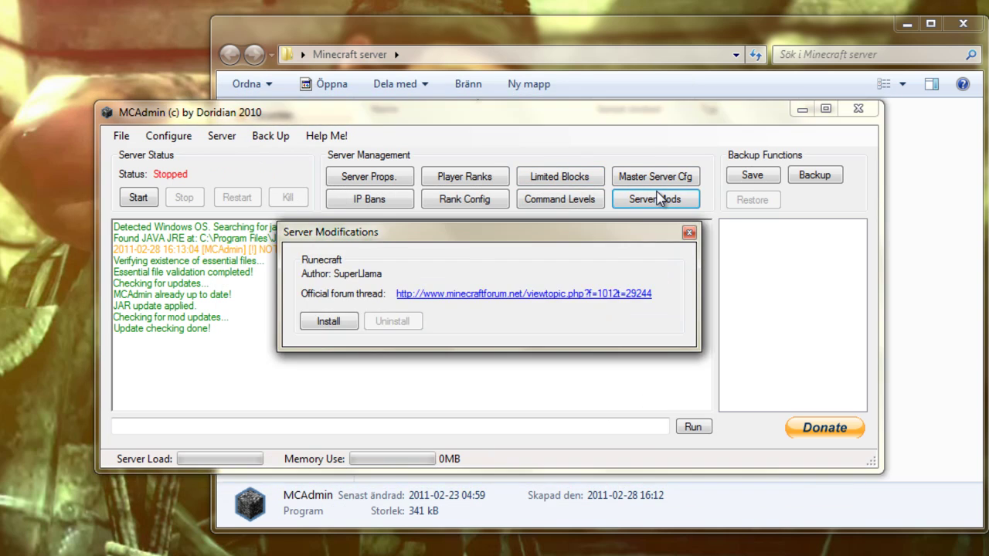
{"action": "left_click", "coordinate": [688, 235]}
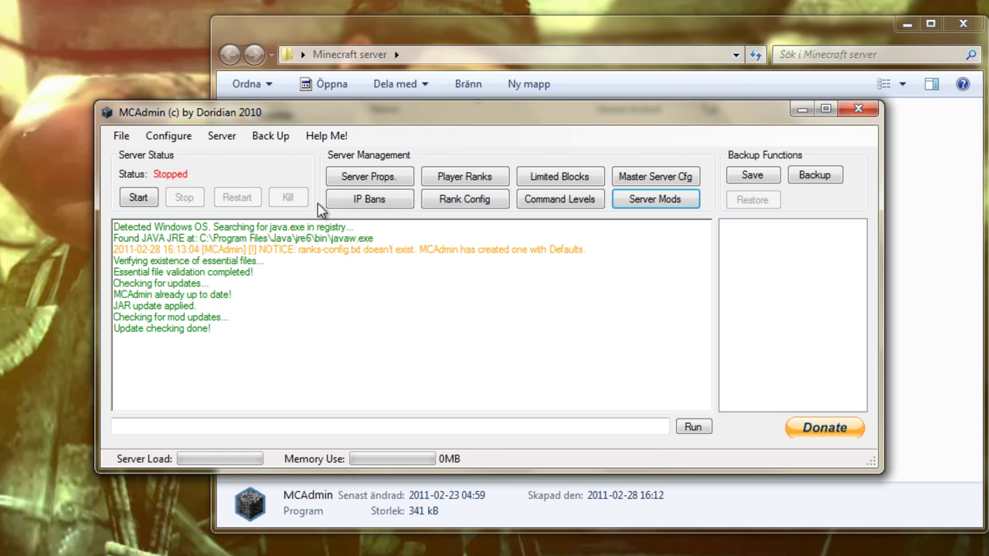
{"action": "left_click", "coordinate": [372, 200]}
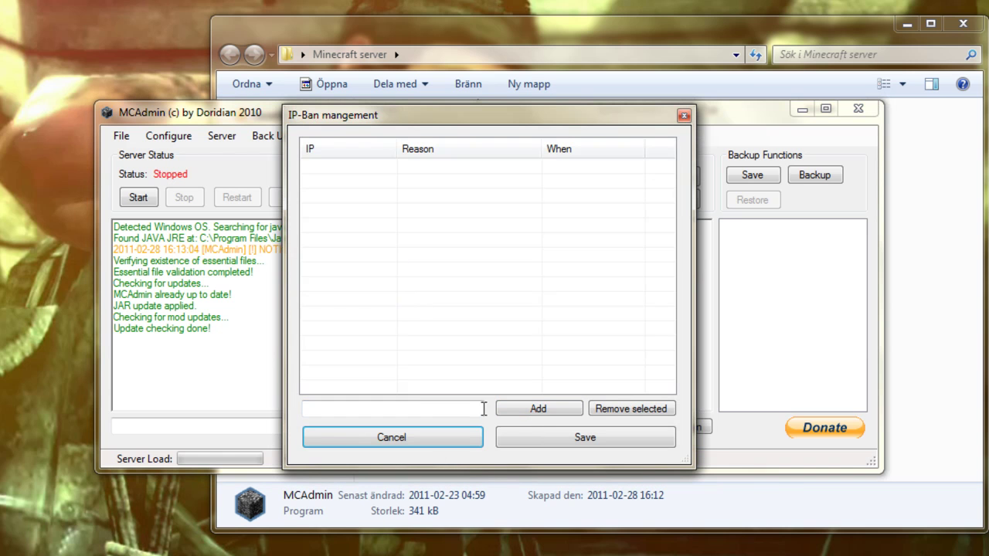
{"action": "left_click", "coordinate": [409, 408]}
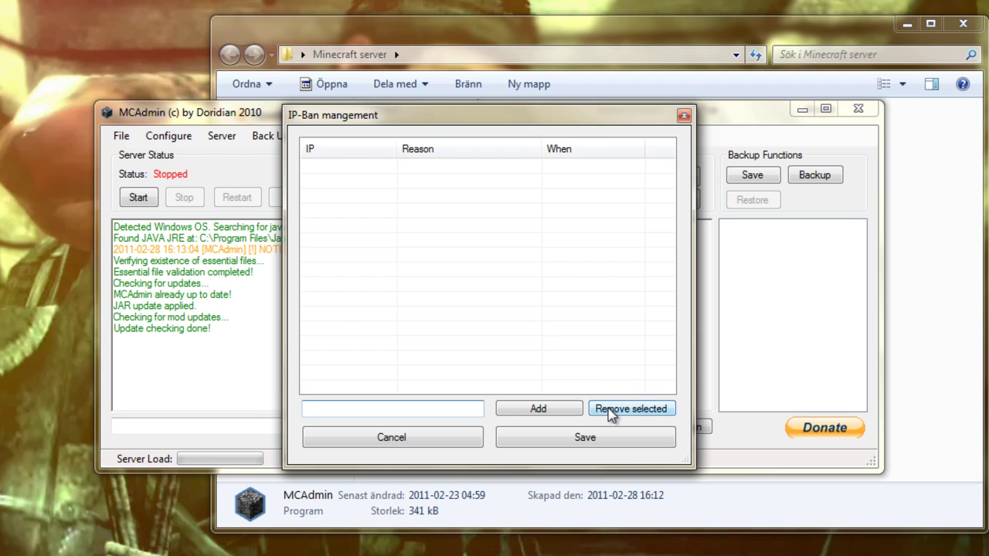
{"action": "left_click", "coordinate": [684, 116]}
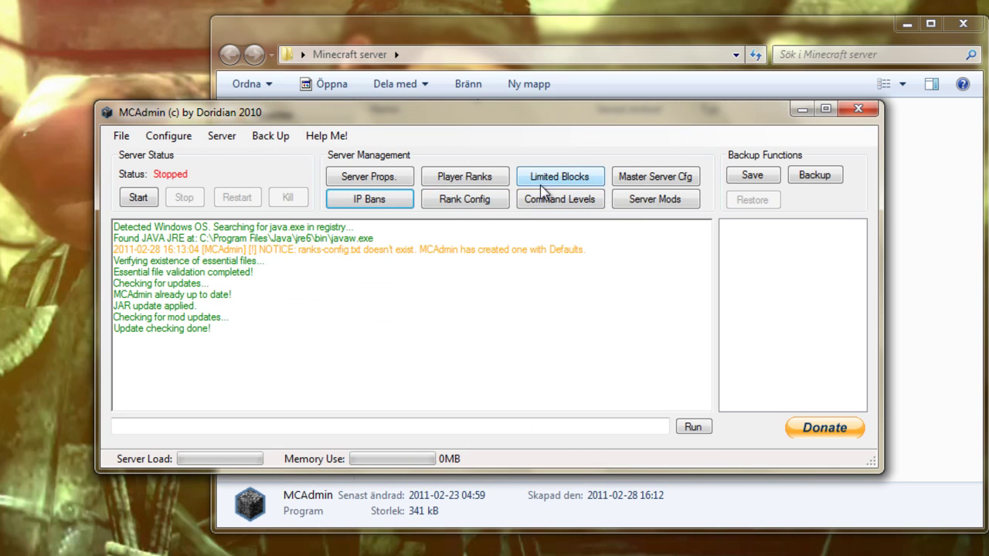
{"action": "left_click", "coordinate": [576, 201]}
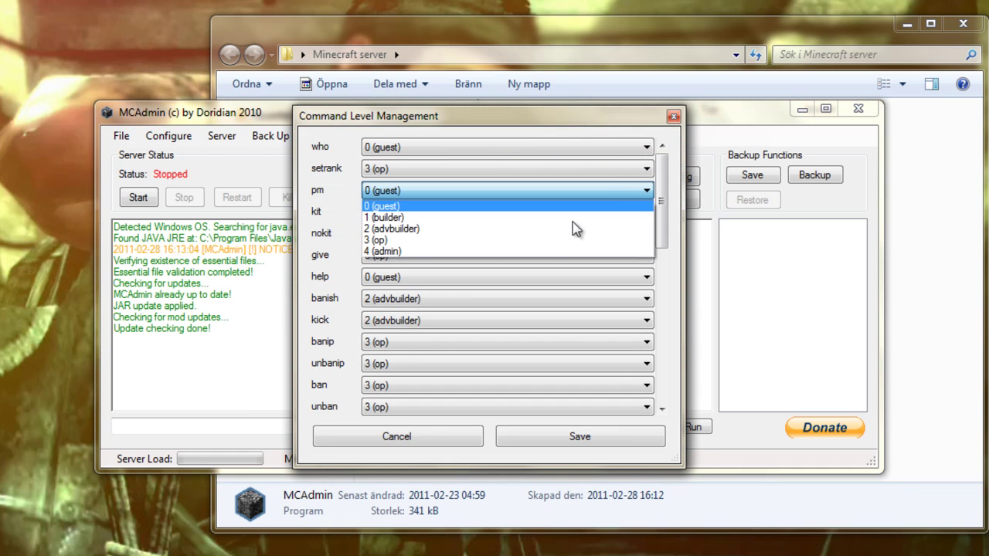
{"action": "left_click", "coordinate": [676, 119]}
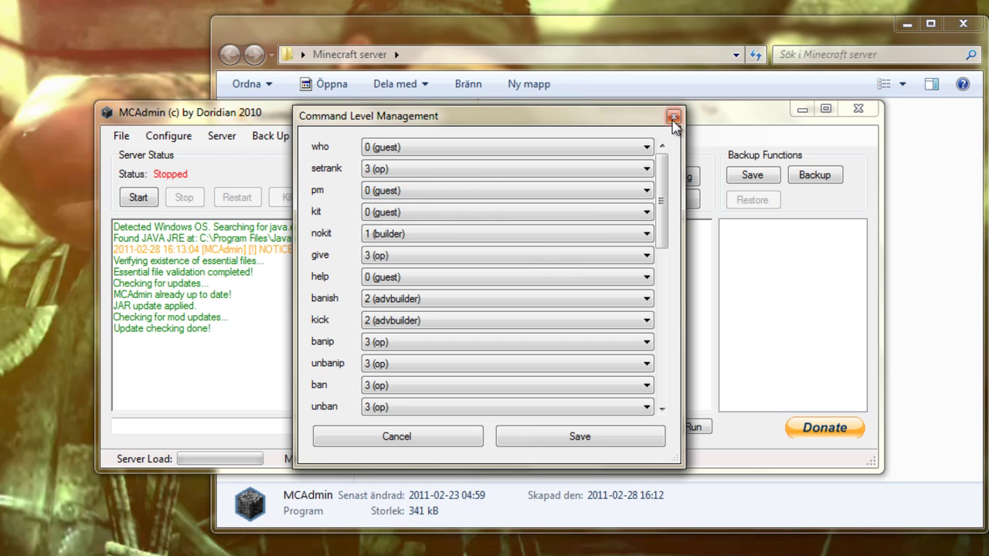
{"action": "left_click", "coordinate": [673, 117]}
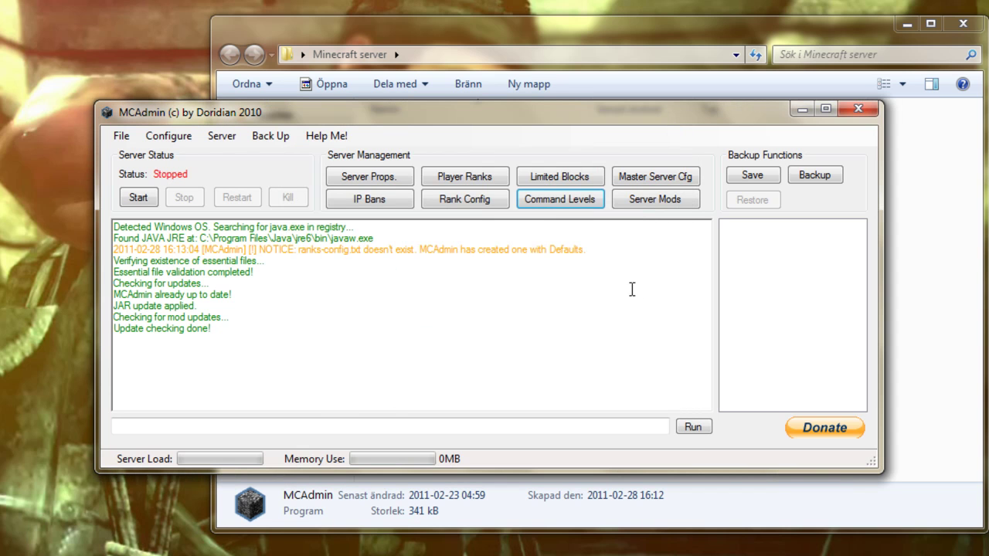
Start the server so its log begins preparing the spawn area
{"action": "left_click", "coordinate": [147, 203]}
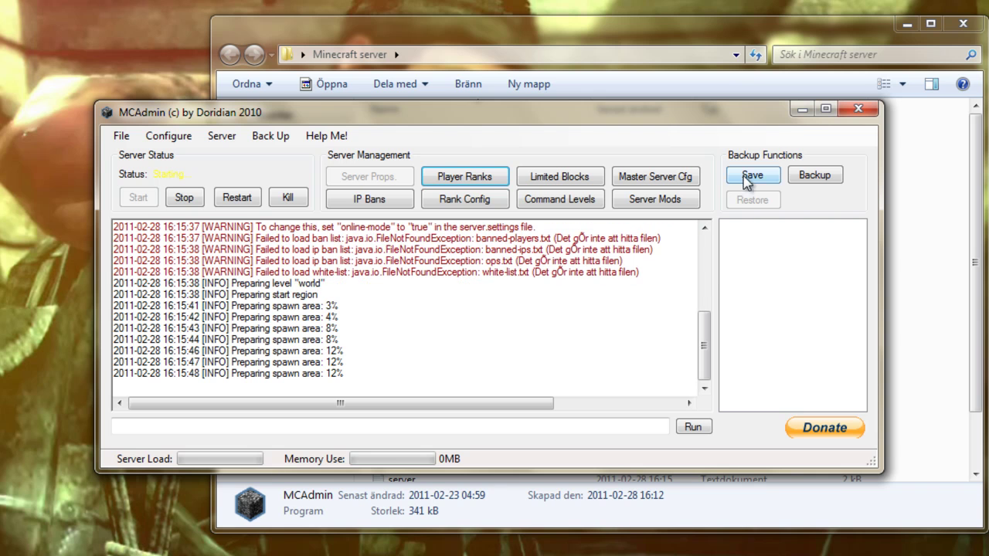
Add four players' in-game names to the ops file in Notepad, save it, and close Notepad
{"action": "left_click", "coordinate": [801, 108]}
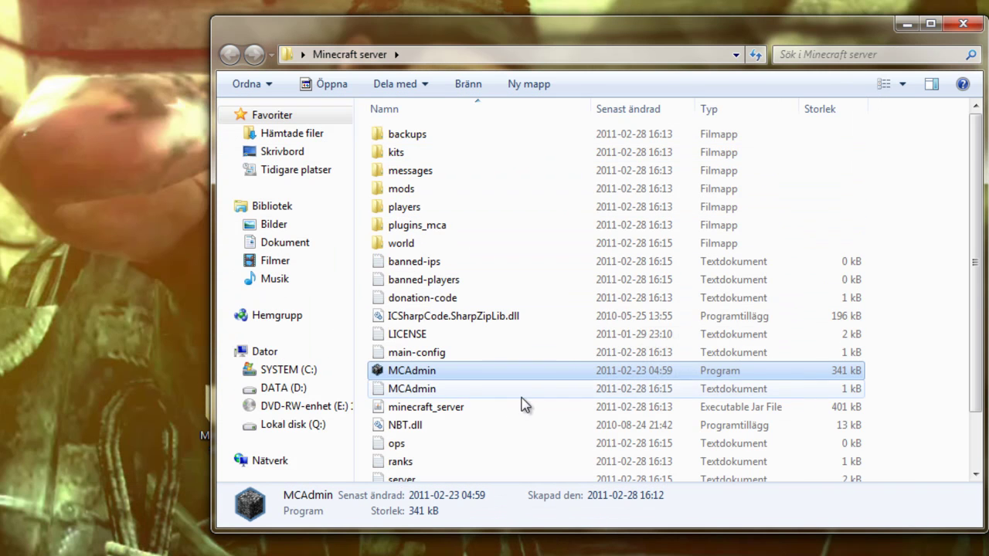
{"action": "scroll", "coordinate": [526, 404], "scroll_direction": "down", "scroll_amount": 2}
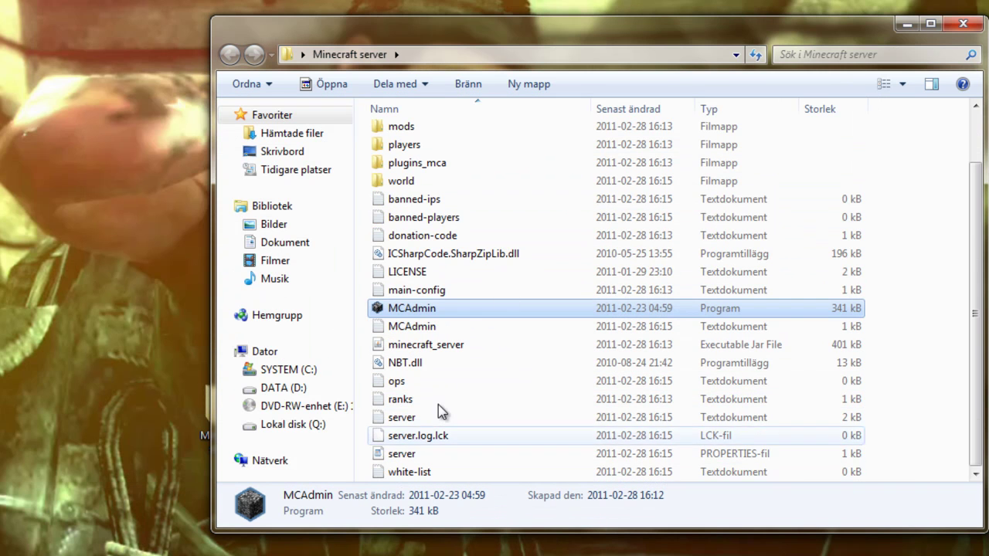
{"action": "double_click", "coordinate": [403, 387]}
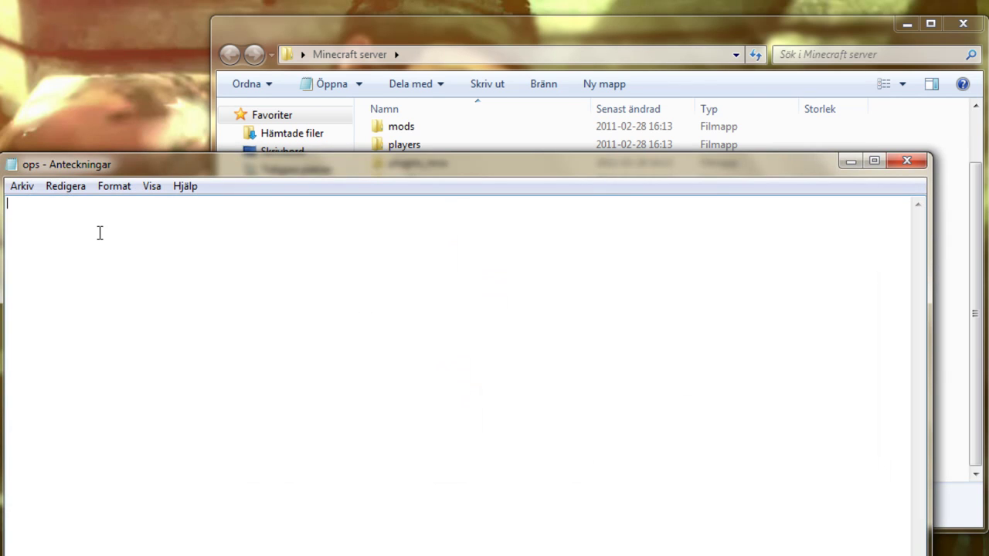
{"action": "type", "text": "vince "}
{"action": "type", "text": "vik08"}
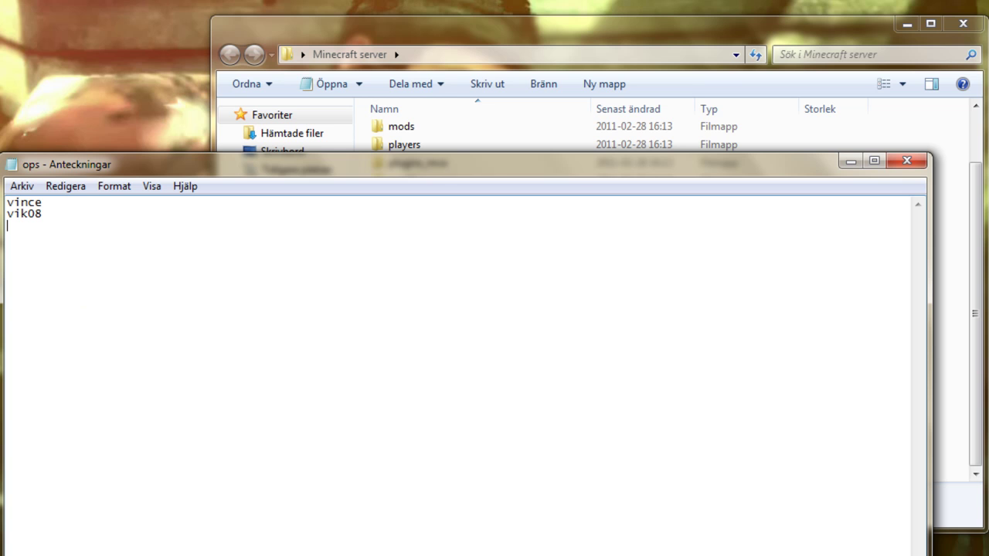
{"action": "type", "text": "tobi drh"}
{"action": "type", "text": "eacut"}
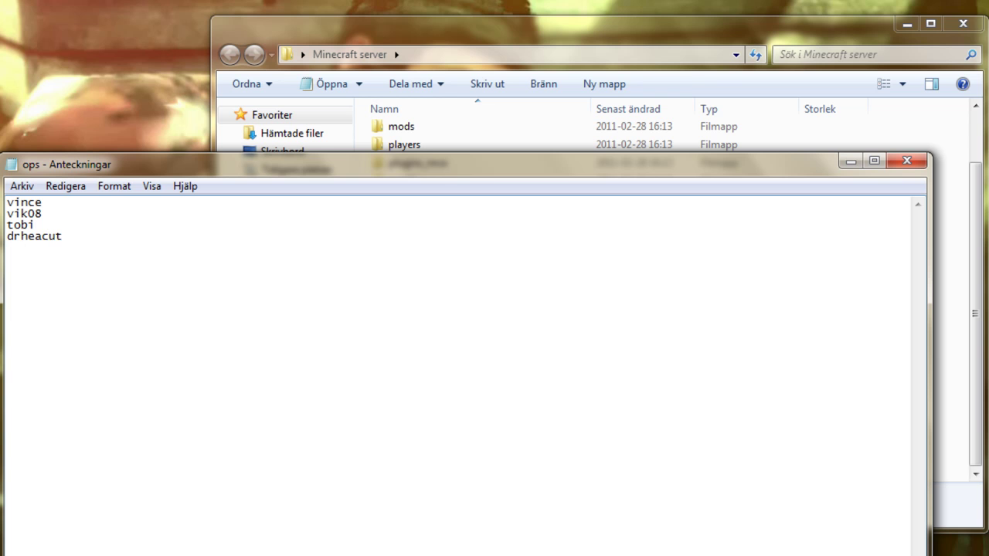
{"action": "left_click", "coordinate": [21, 187]}
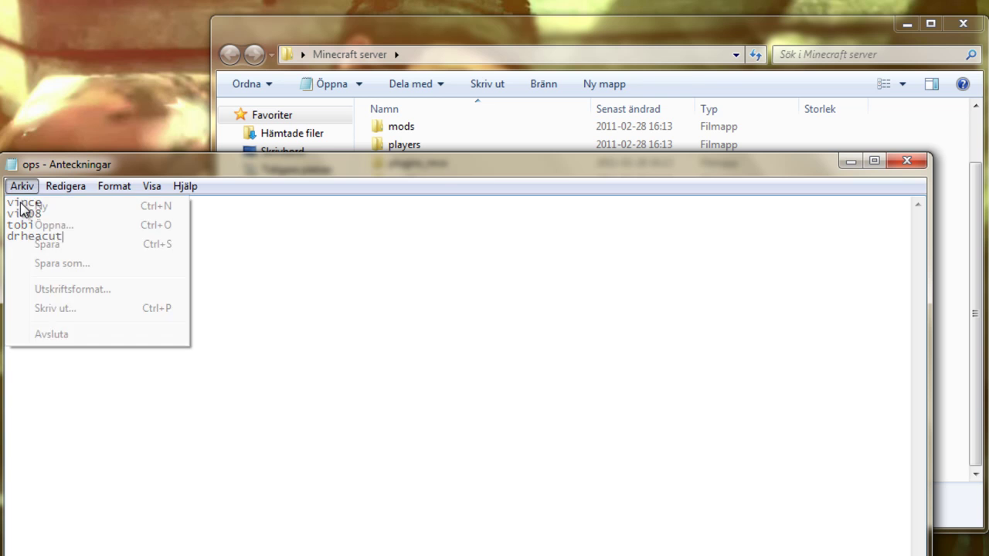
{"action": "left_click", "coordinate": [83, 244]}
{"action": "left_click", "coordinate": [912, 165]}
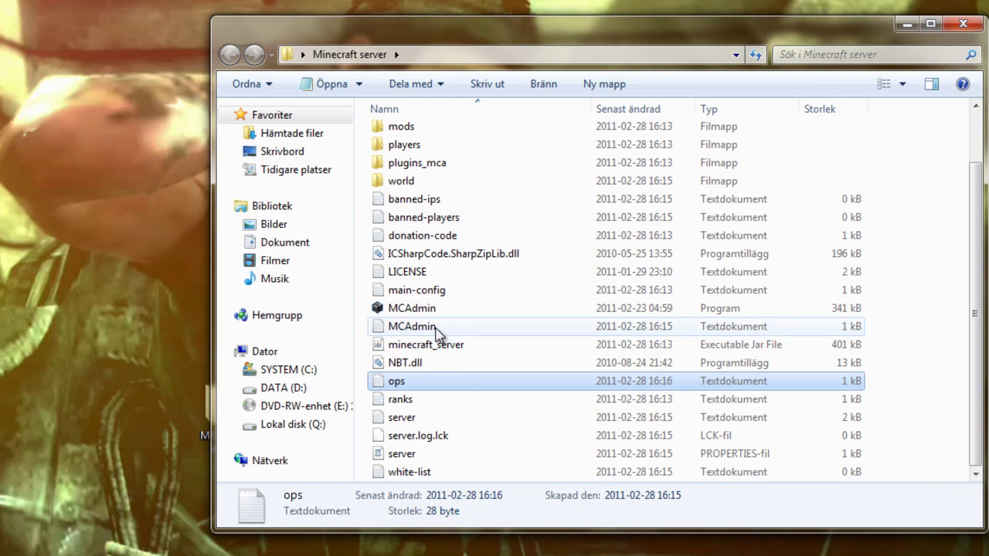
Allow MCAdmin through the Windows firewall, then close the Explorer window
{"action": "scroll", "coordinate": [415, 464], "scroll_direction": "up", "scroll_amount": 1}
{"action": "scroll", "coordinate": [415, 463], "scroll_direction": "down", "scroll_amount": 1}
{"action": "scroll", "coordinate": [417, 432], "scroll_direction": "up", "scroll_amount": 1}
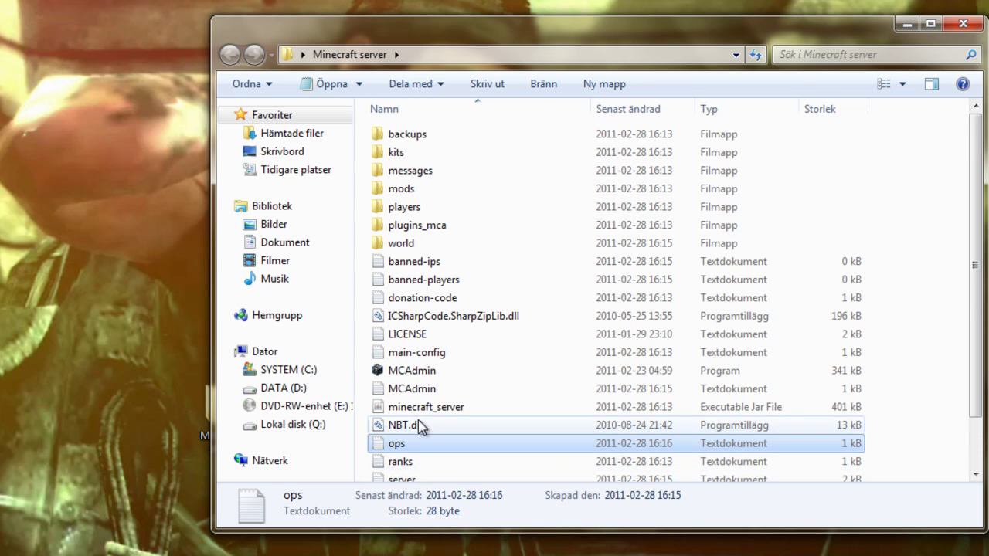
{"action": "left_click", "coordinate": [425, 190]}
{"action": "double_click", "coordinate": [423, 191]}
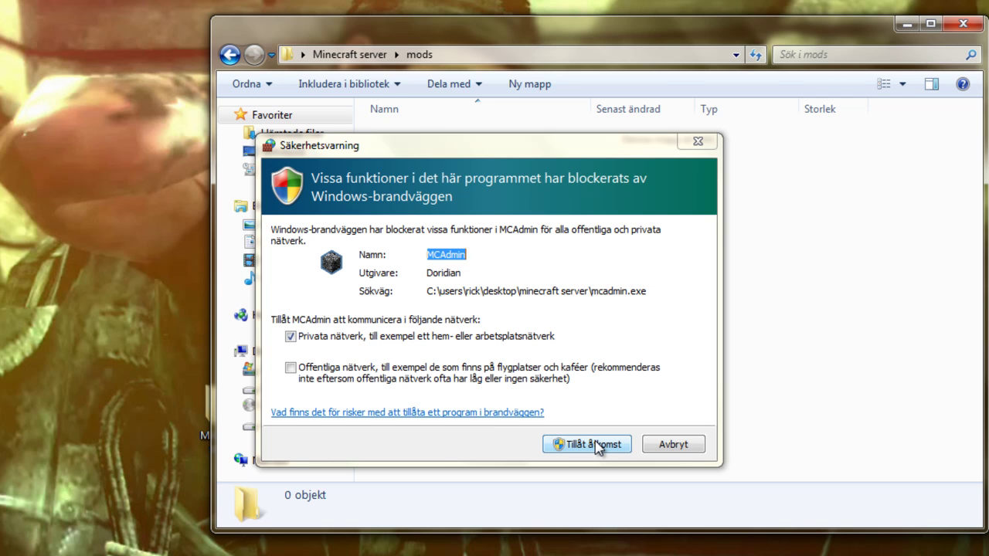
{"action": "left_click", "coordinate": [596, 448]}
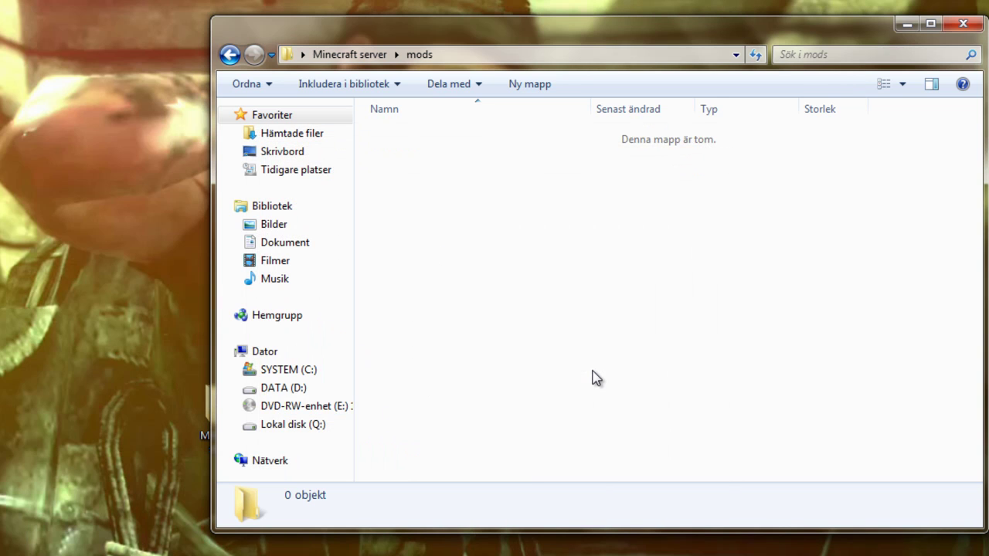
{"action": "left_click", "coordinate": [303, 136]}
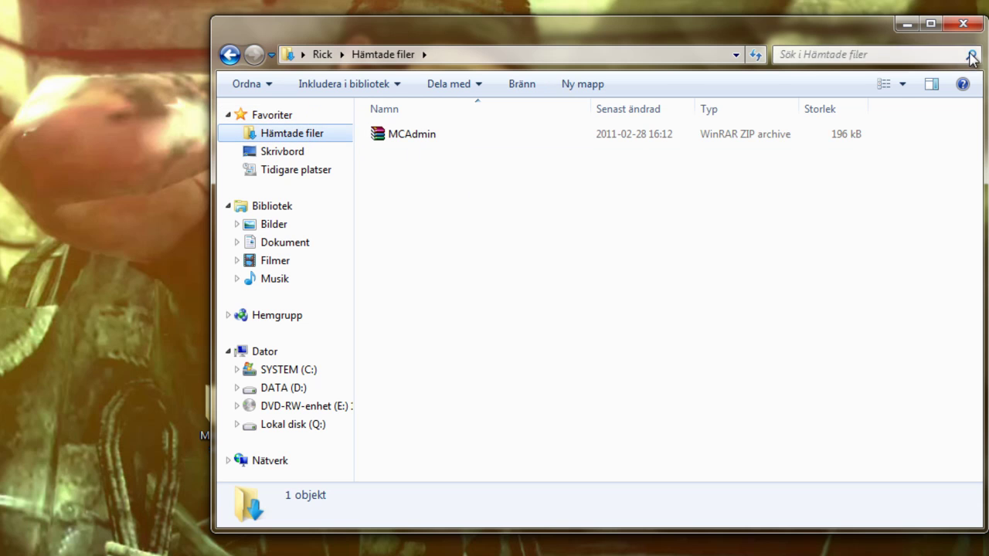
{"action": "left_click", "coordinate": [964, 28]}
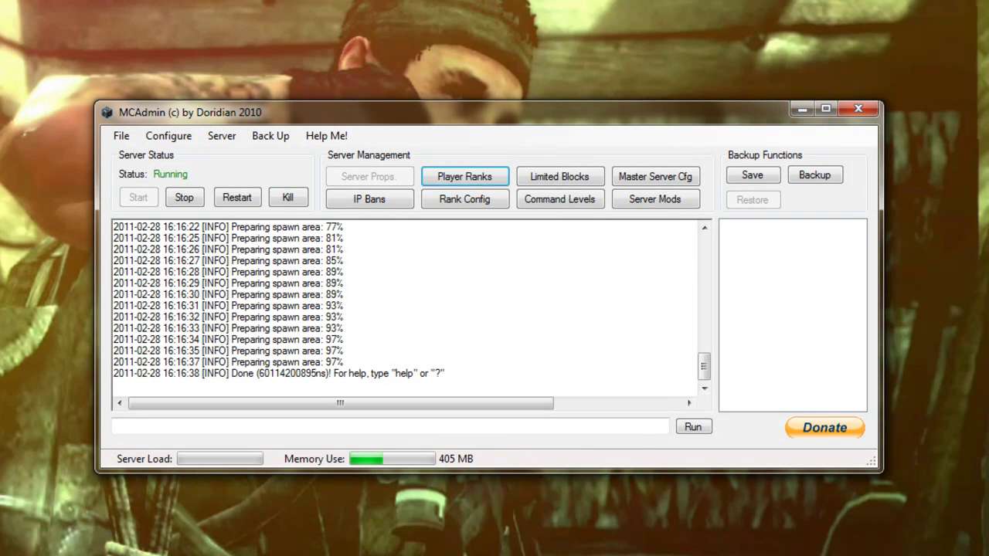
{"action": "left_click", "coordinate": [223, 424]}
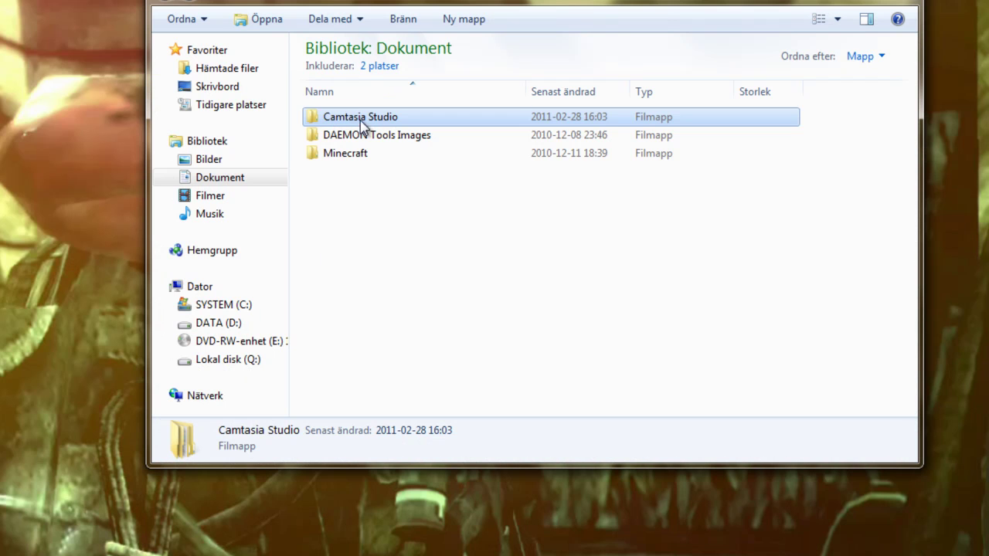
Open the Minecraft folder in Documents and launch MinecraftSP to bring up the Launcher v12.2 login panel
{"action": "left_click", "coordinate": [358, 155]}
{"action": "double_click", "coordinate": [358, 157]}
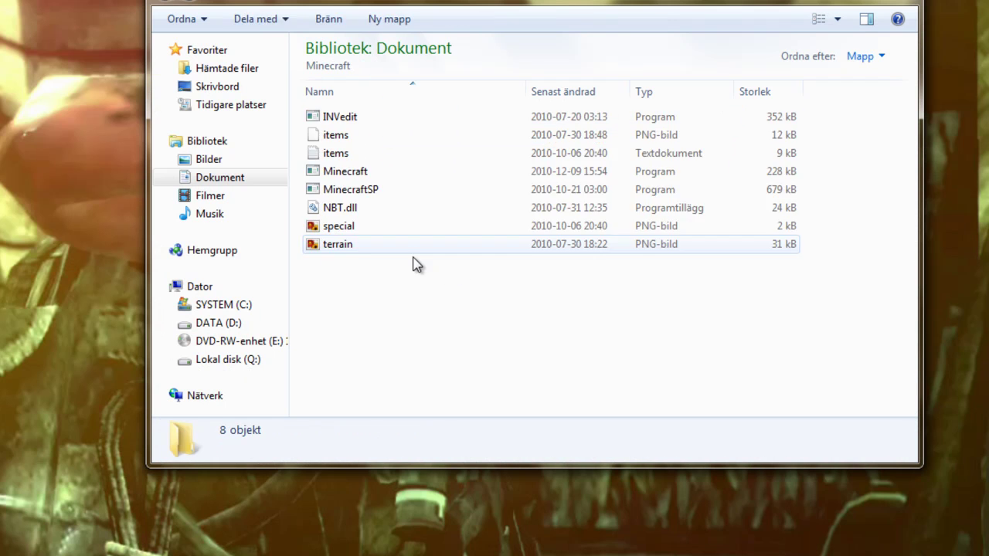
{"action": "double_click", "coordinate": [355, 192]}
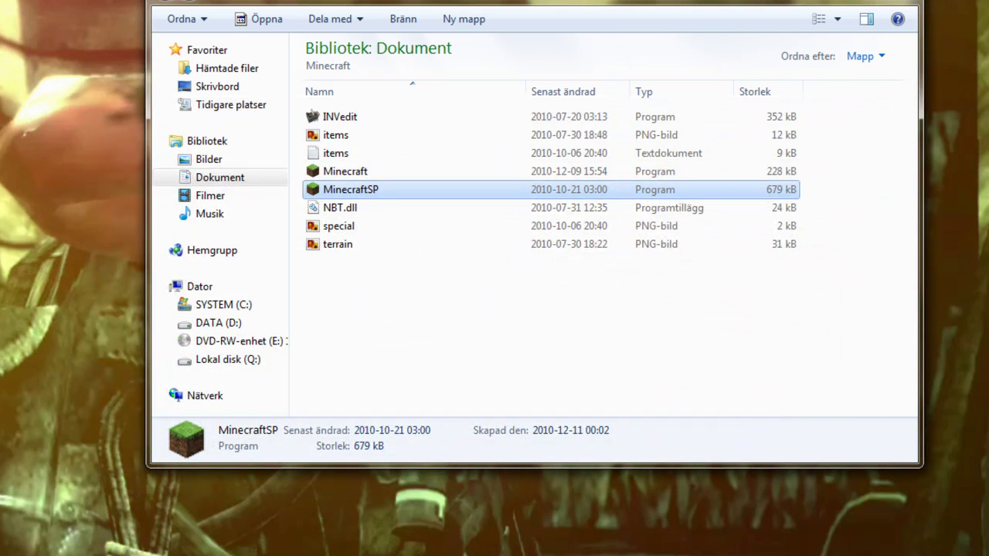
{"action": "double_click", "coordinate": [406, 192]}
{"action": "key", "text": "F10"}
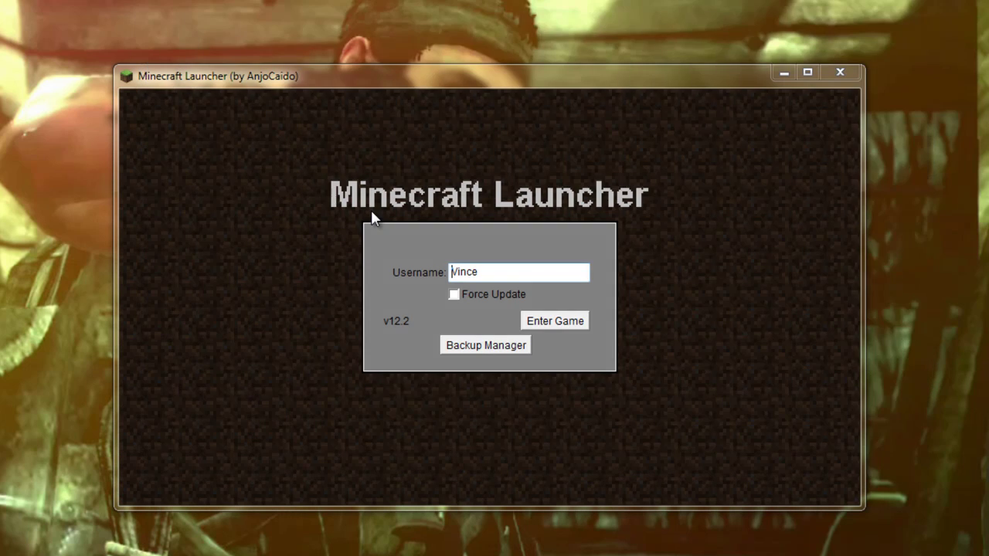
Enter the game, open Multiplayer with server IP 192.168.1.67, and start a Start-menu search for cmd
{"action": "key", "text": "Return"}
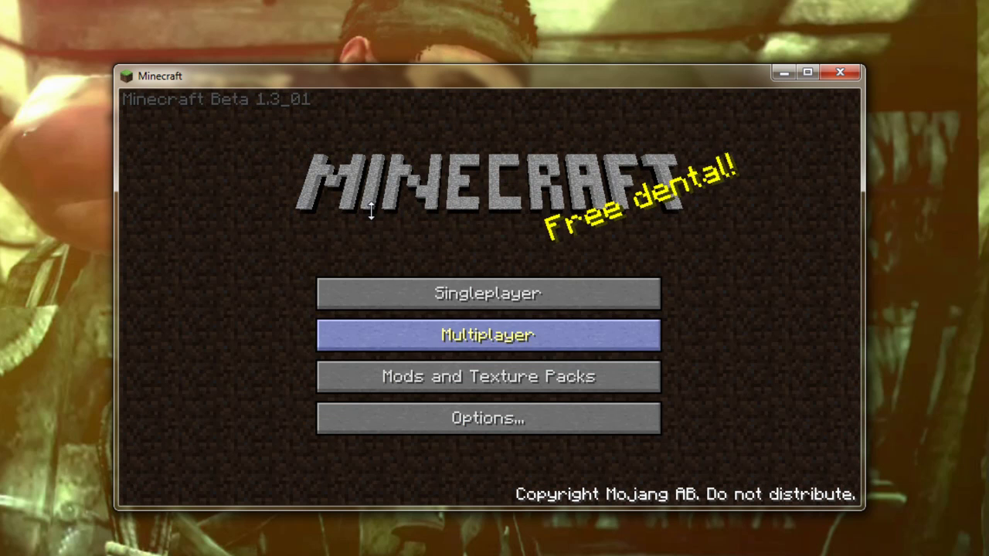
{"action": "key", "text": "Return"}
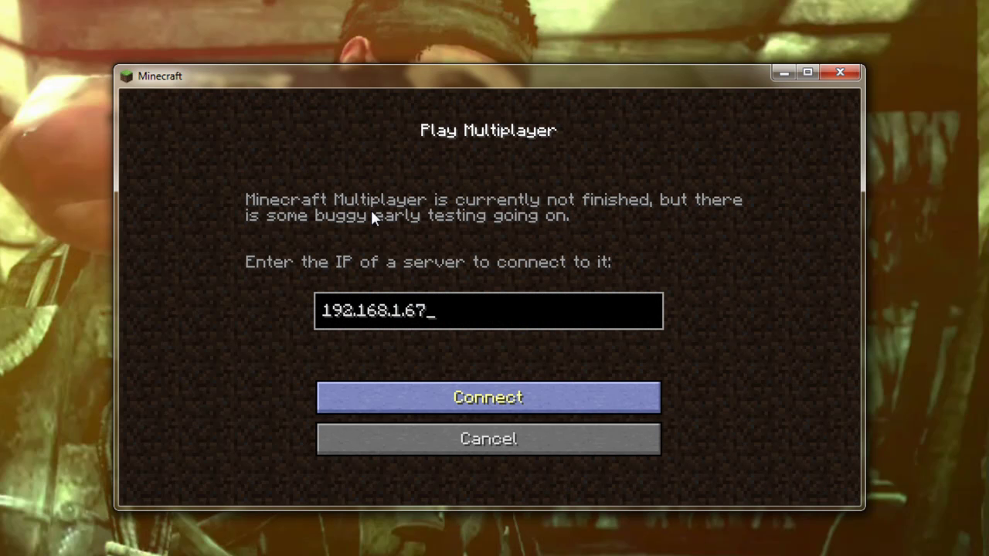
{"action": "key", "text": "Down"}
{"action": "key", "text": "Down"}
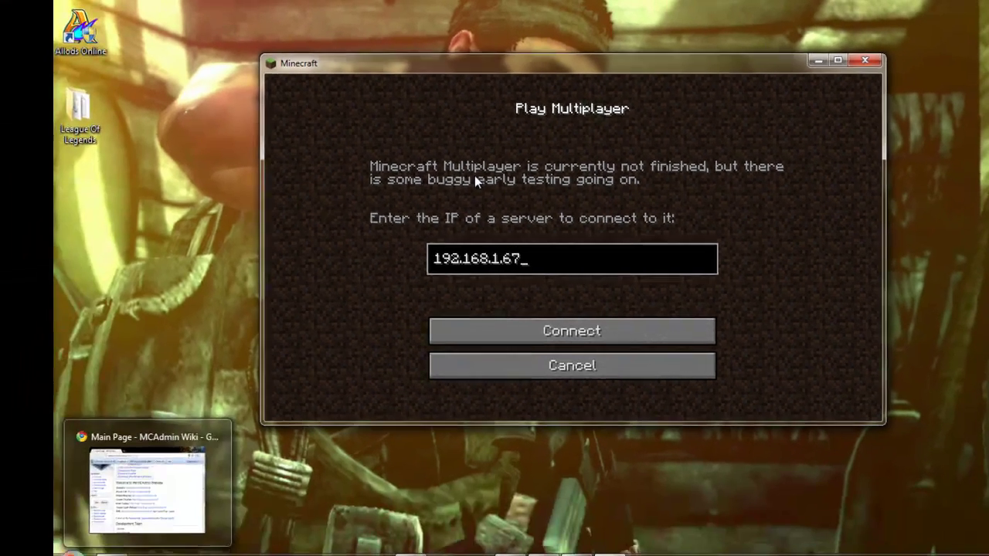
{"action": "key", "text": "super"}
Open Command Prompt and run ipconfig
{"action": "type", "text": "c"}
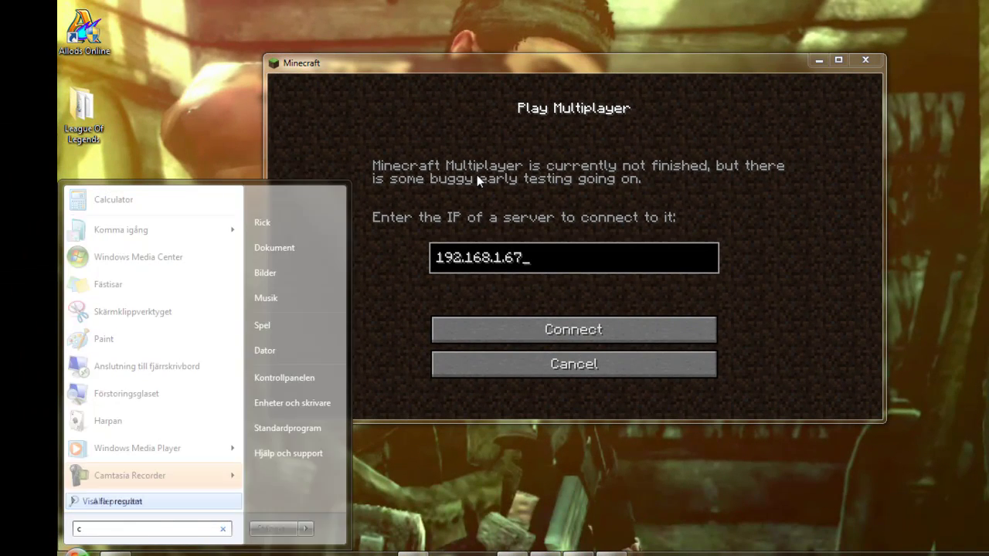
{"action": "type", "text": "md"}
{"action": "key", "text": "BackSpace"}
{"action": "key", "text": "BackSpace"}
{"action": "type", "text": "md"}
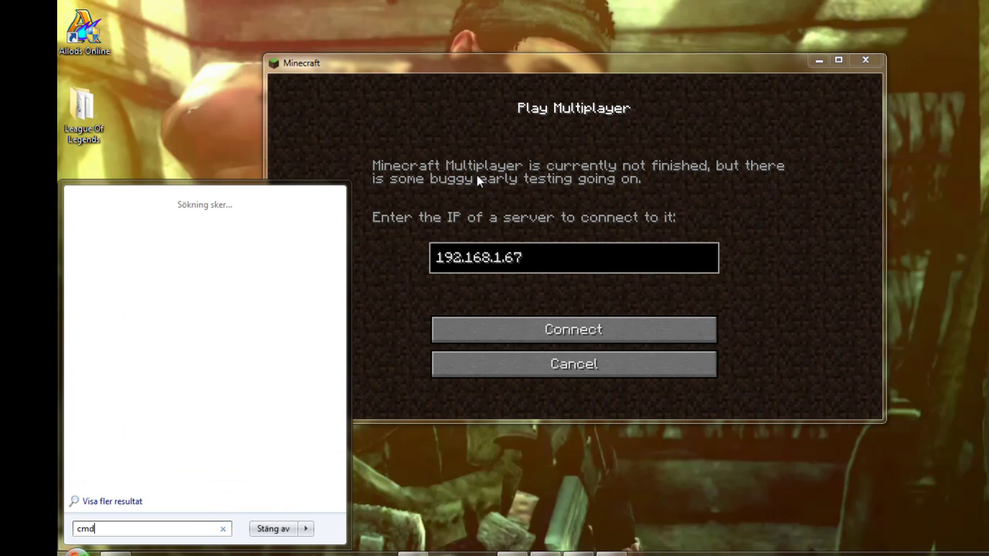
{"action": "key", "text": "Return"}
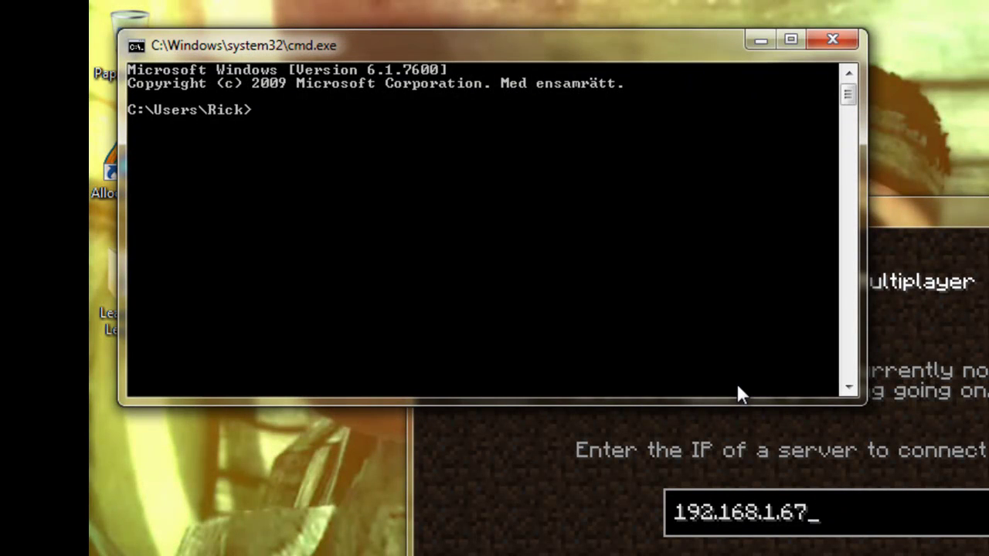
{"action": "type", "text": "ipcon"}
{"action": "type", "text": "fih"}
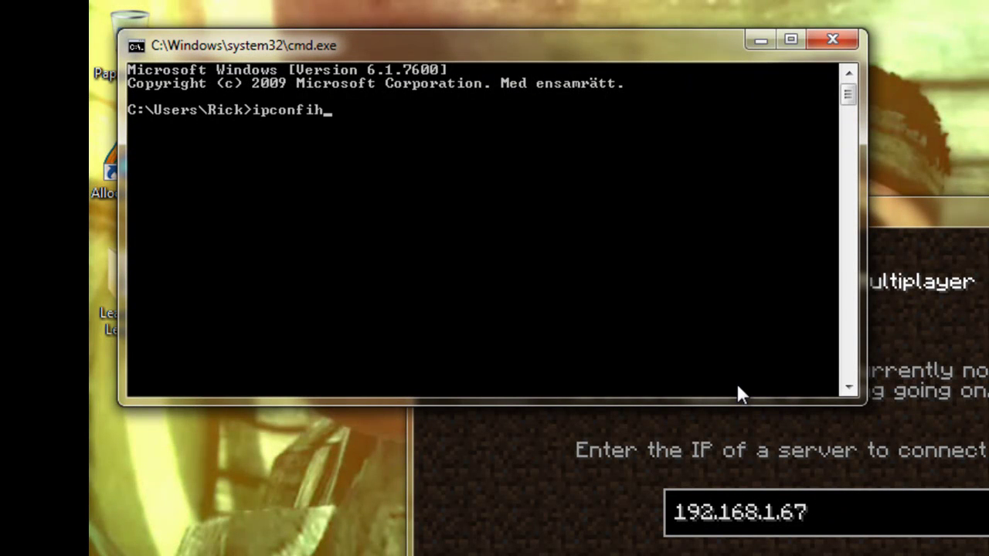
{"action": "key", "text": "BackSpace"}
{"action": "type", "text": "g"}
{"action": "key", "text": "Return"}
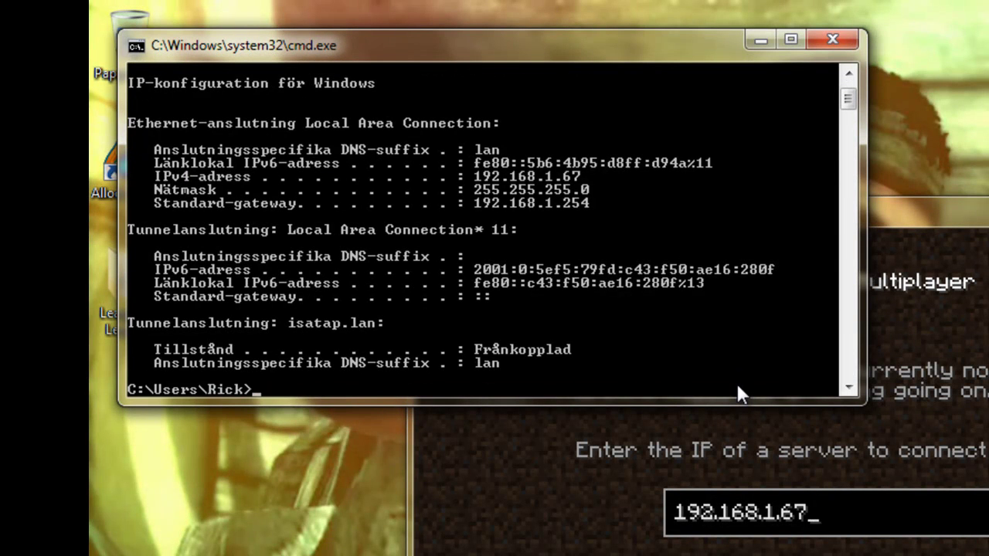
Compare the ipconfig IPv4 address 192.168.1.67 with the IP in Minecraft's multiplayer screen
{"action": "scroll", "coordinate": [737, 386], "scroll_direction": "up", "scroll_amount": 2}
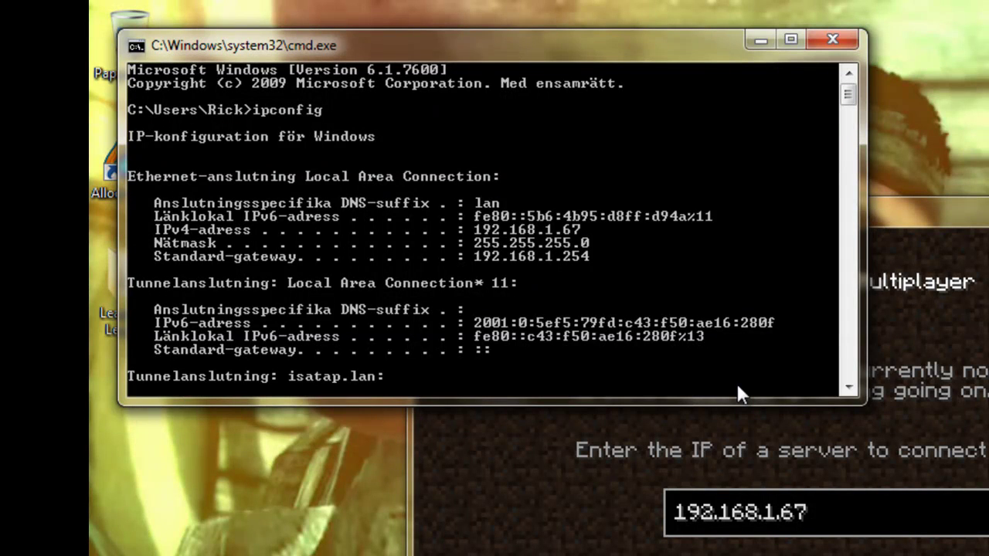
{"action": "key", "text": "alt+Tab"}
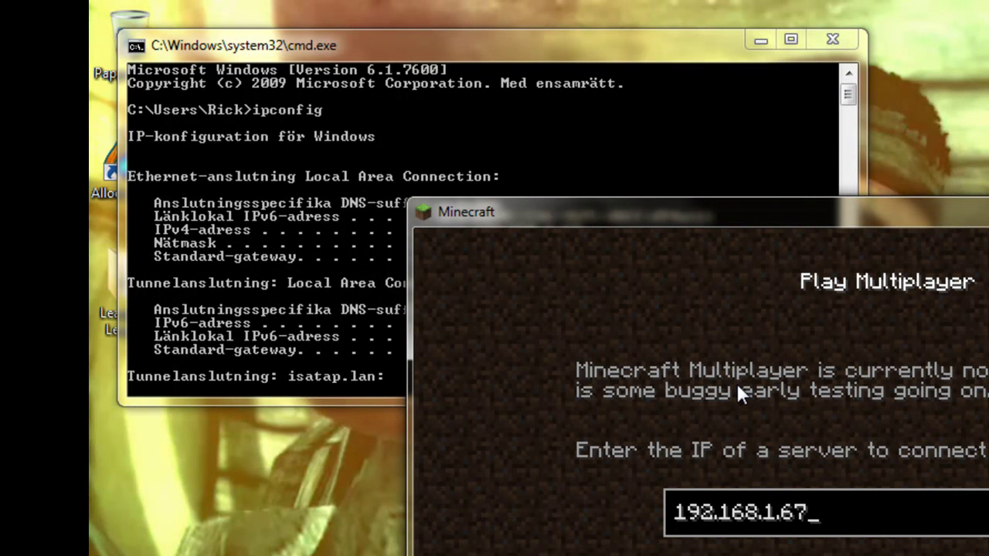
{"action": "key", "text": "alt+Tab"}
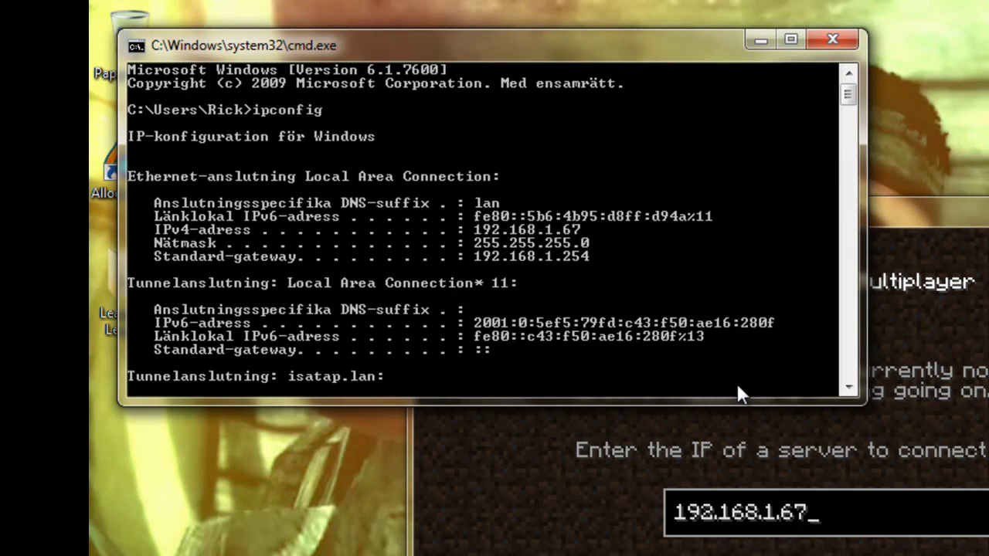
{"action": "key", "text": "alt+Tab"}
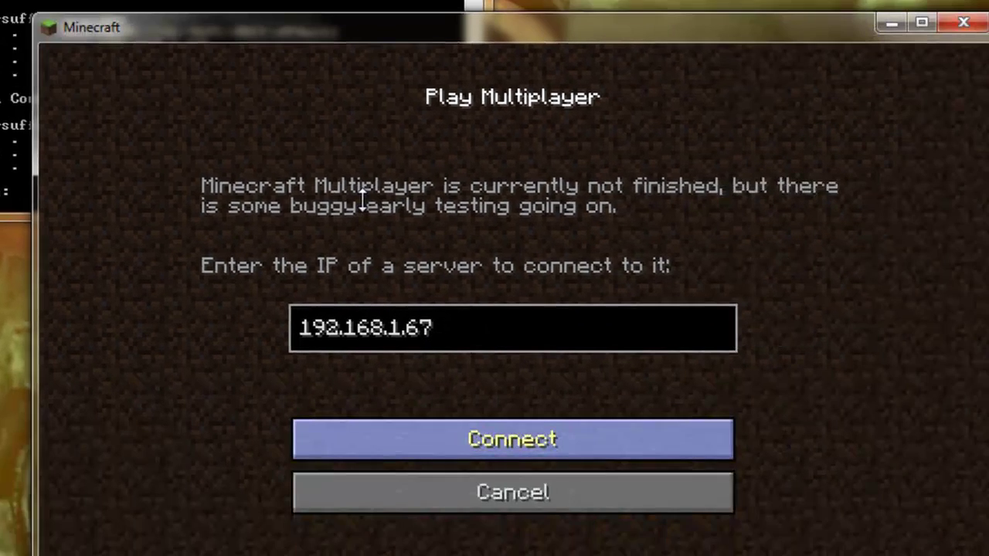
Connect to the server at 192.168.1.67, pause the game, and switch to the MCAdmin website
{"action": "key", "text": "Return"}
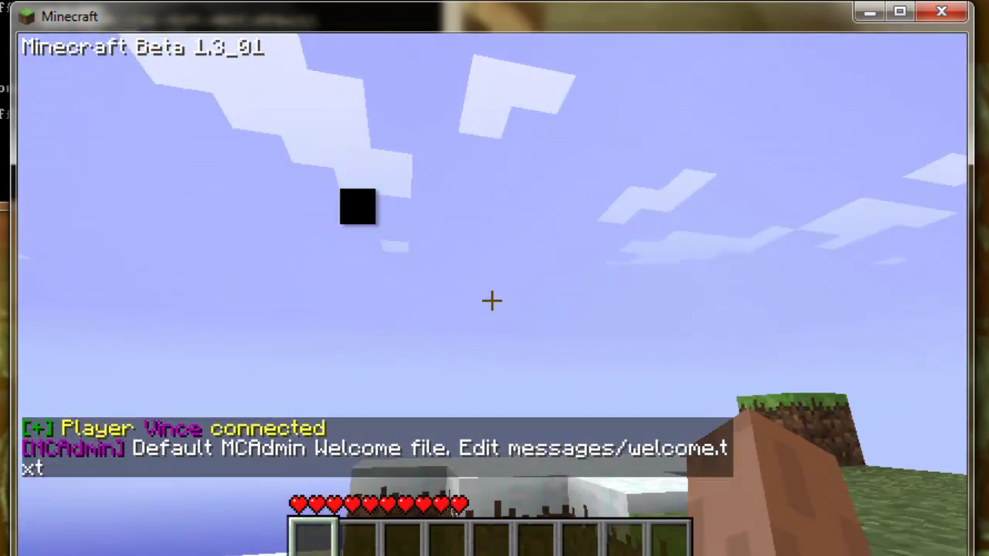
{"action": "key", "text": "Escape"}
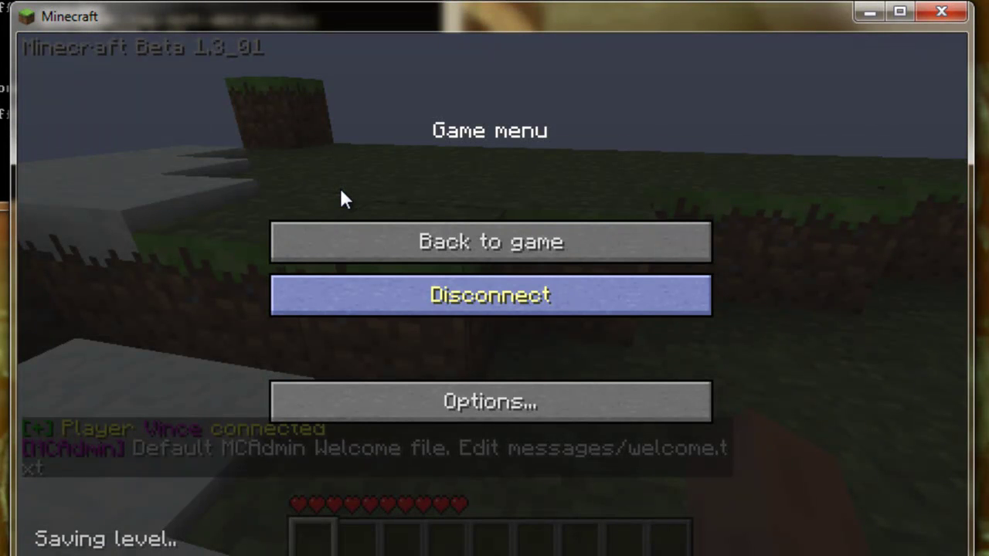
{"action": "key", "text": "alt+Tab"}
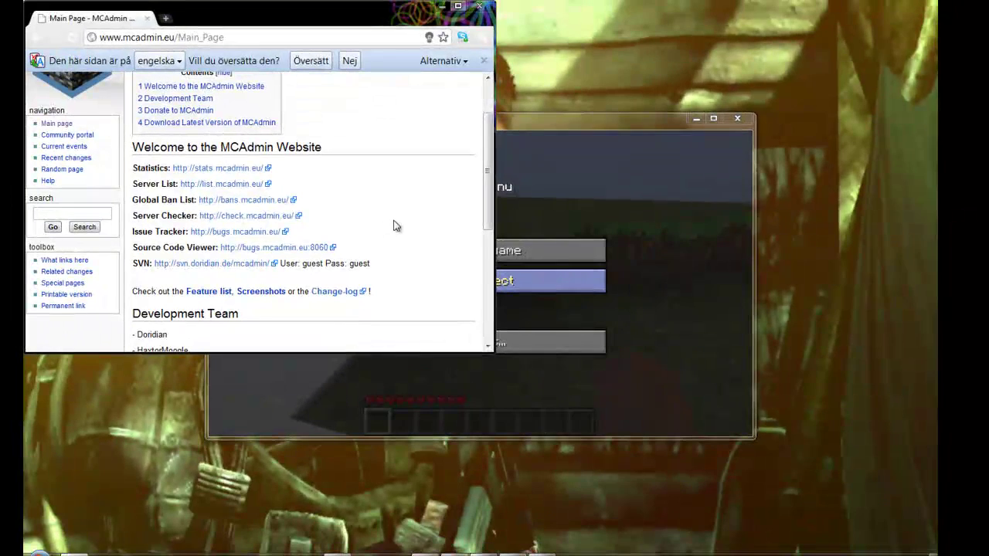
Maximize the browser, read the public IP on IP Chicken, then close that tab
{"action": "key", "text": "super+Up"}
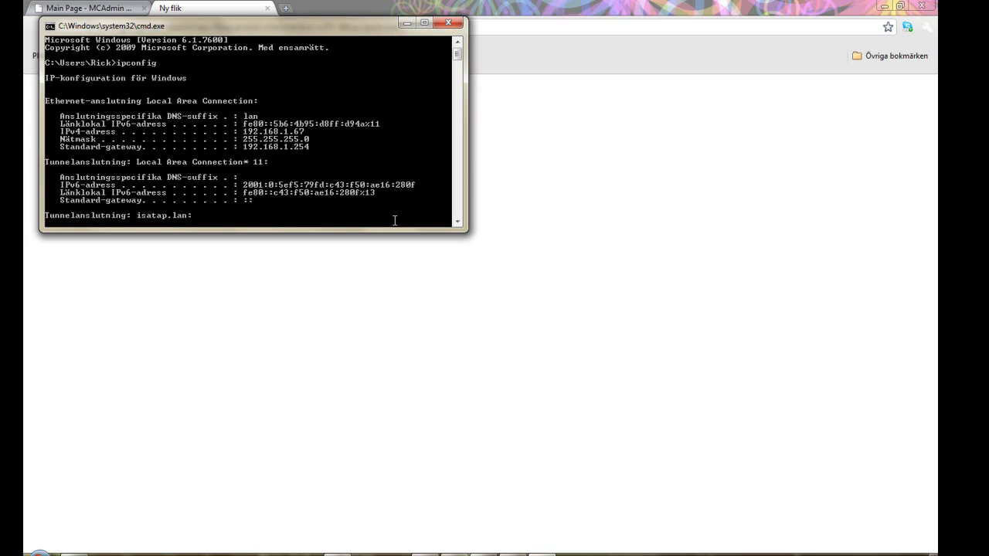
{"action": "key", "text": "alt+Tab"}
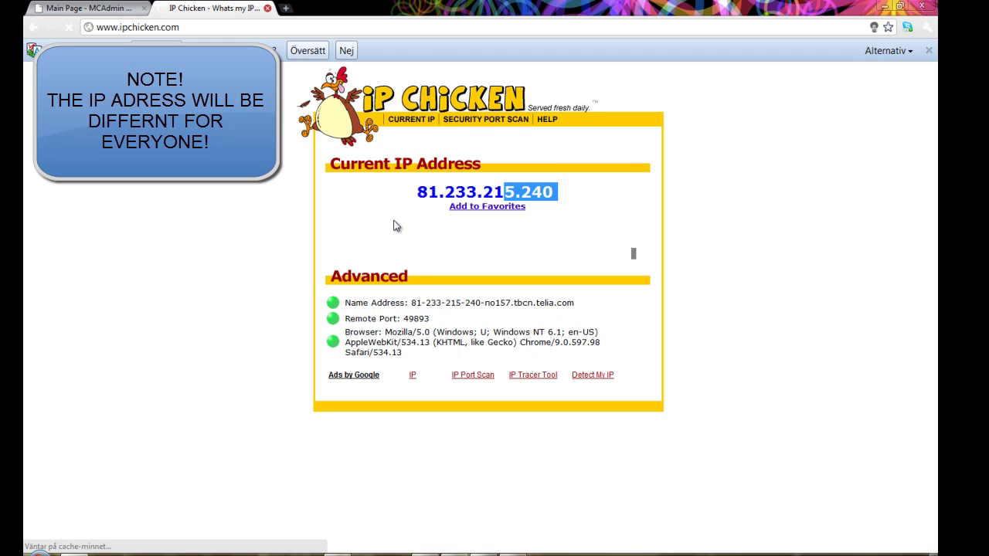
{"action": "key", "text": "ctrl+w"}
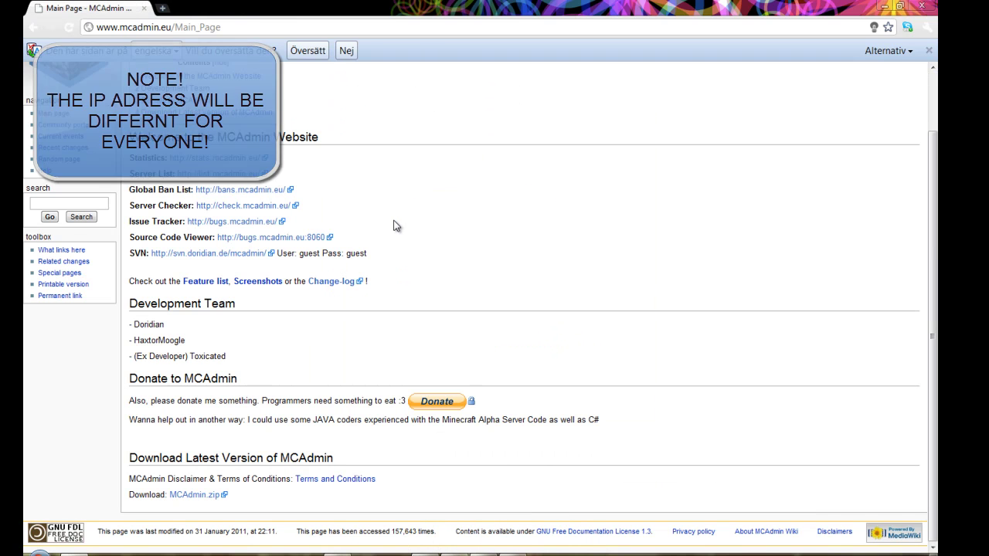
Check the MCAdmin server console, hide it again, and scroll through the MCAdmin wiki page
{"action": "key", "text": "alt+Tab"}
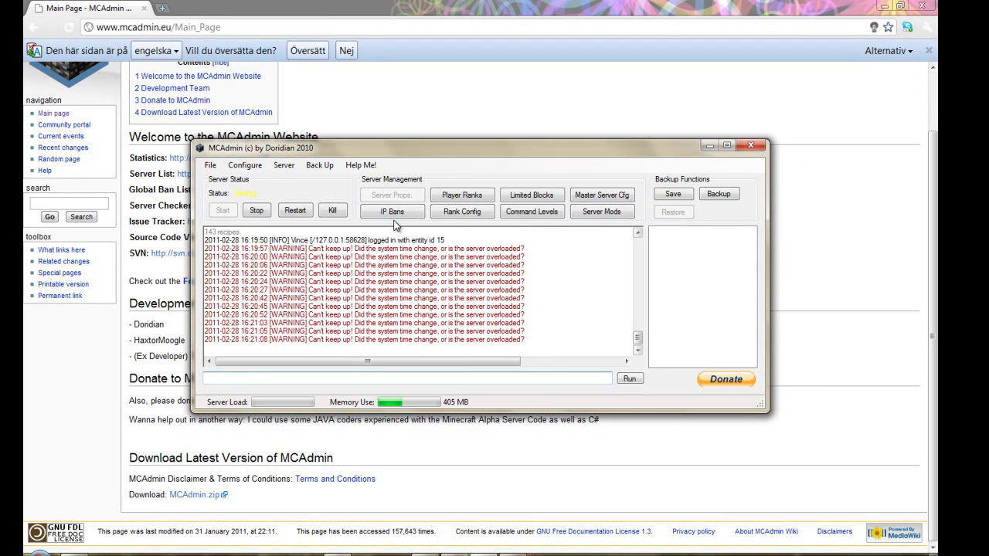
{"action": "key", "text": "alt+F4"}
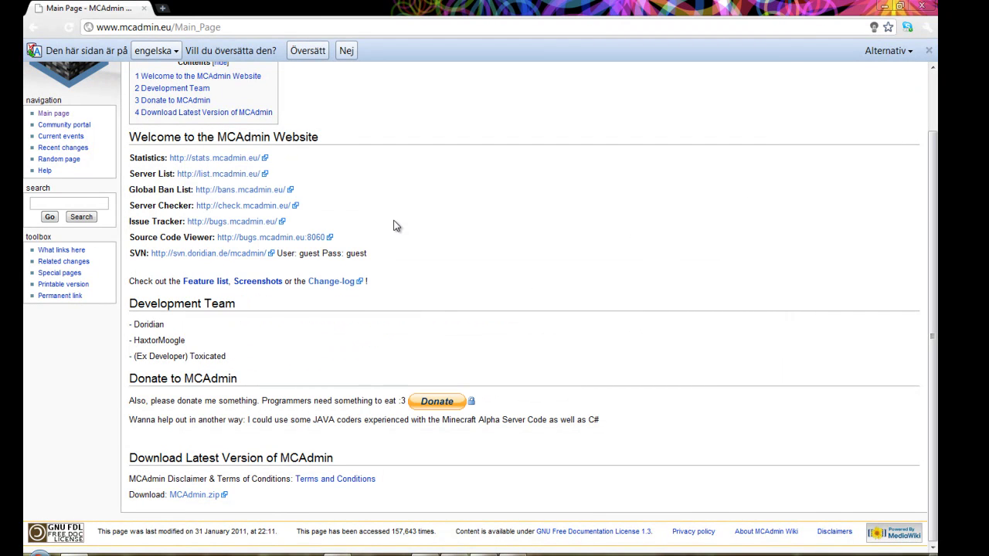
{"action": "scroll", "coordinate": [395, 224], "scroll_direction": "up", "scroll_amount": 2}
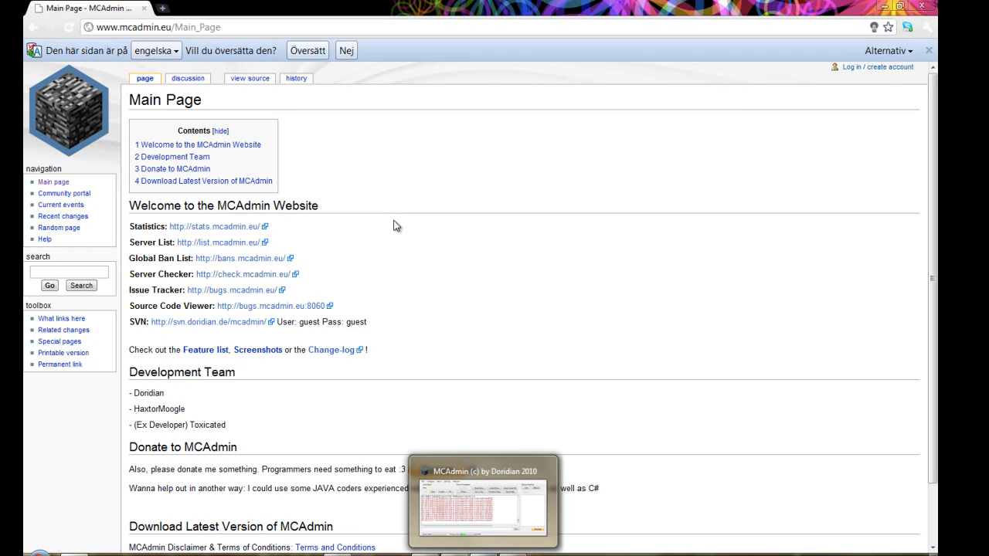
{"action": "scroll", "coordinate": [393, 225], "scroll_direction": "down", "scroll_amount": 3}
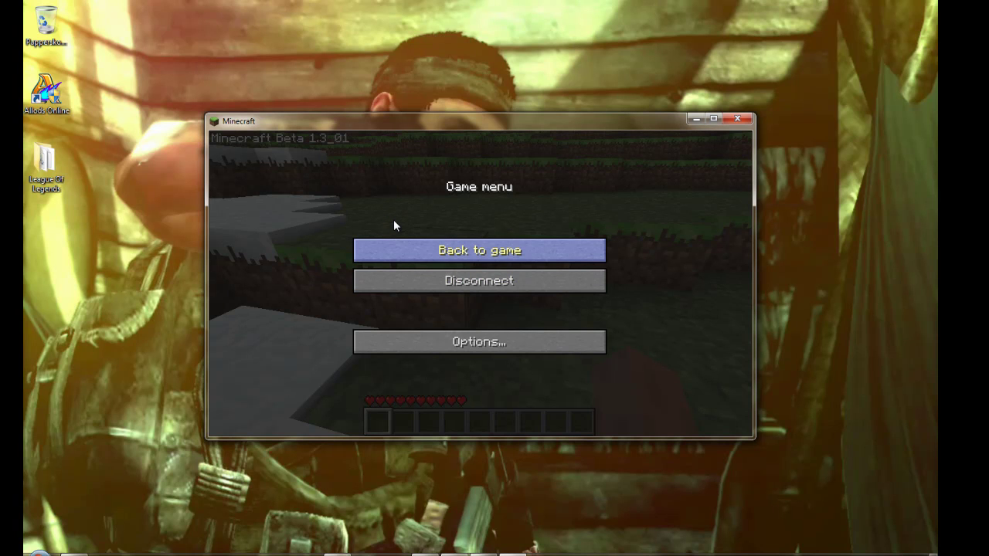
{"action": "key", "text": "alt+Tab"}
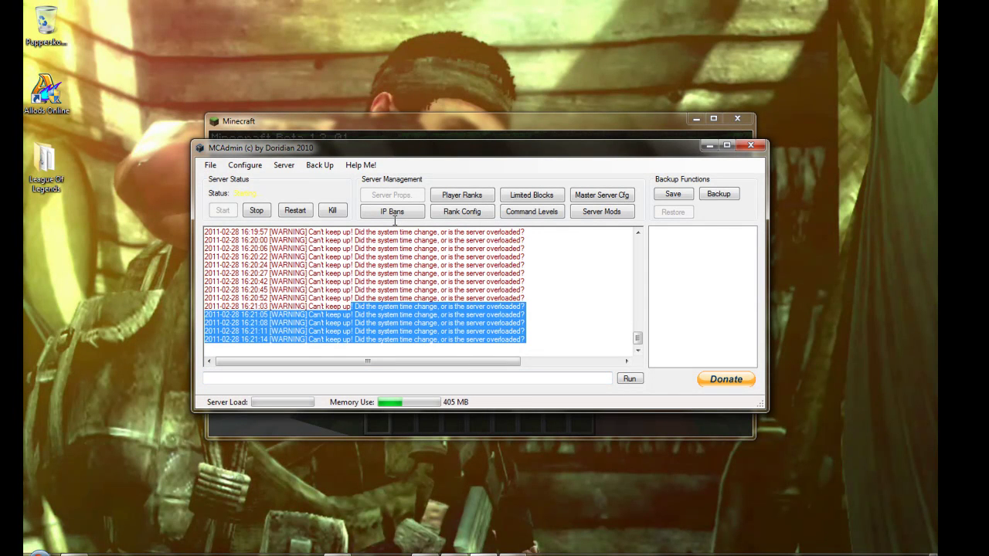
{"action": "key", "text": "alt+Tab"}
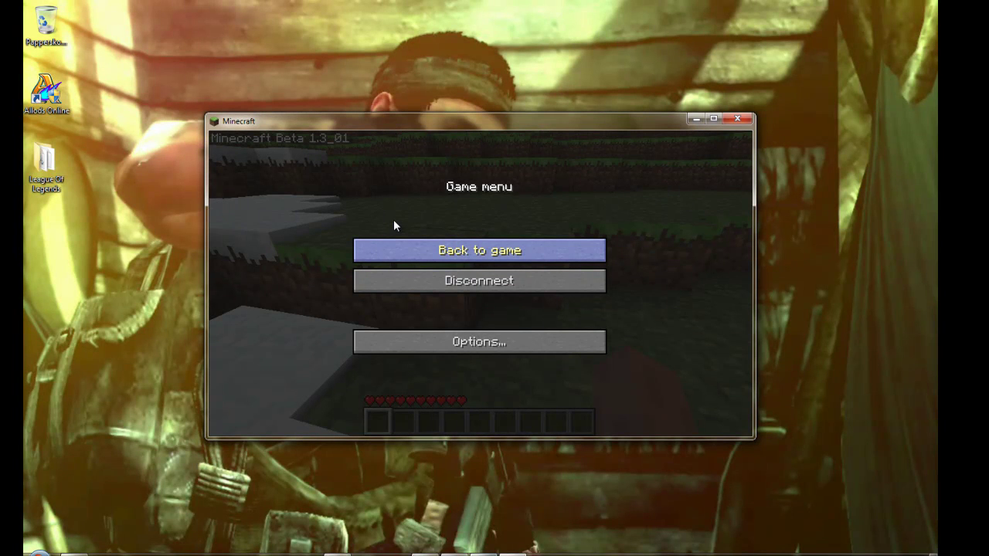
{"action": "right_click", "coordinate": [623, 554]}
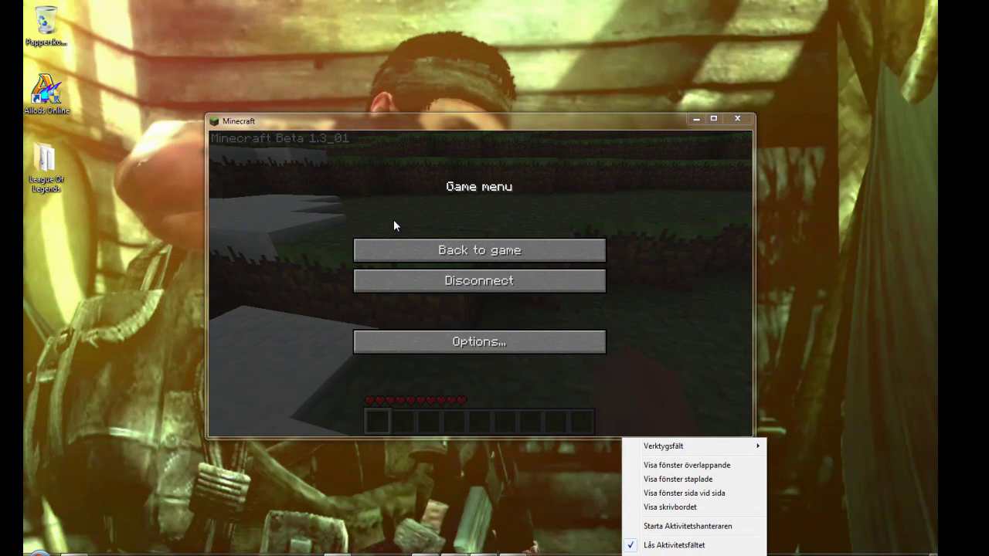
{"action": "left_click", "coordinate": [394, 225]}
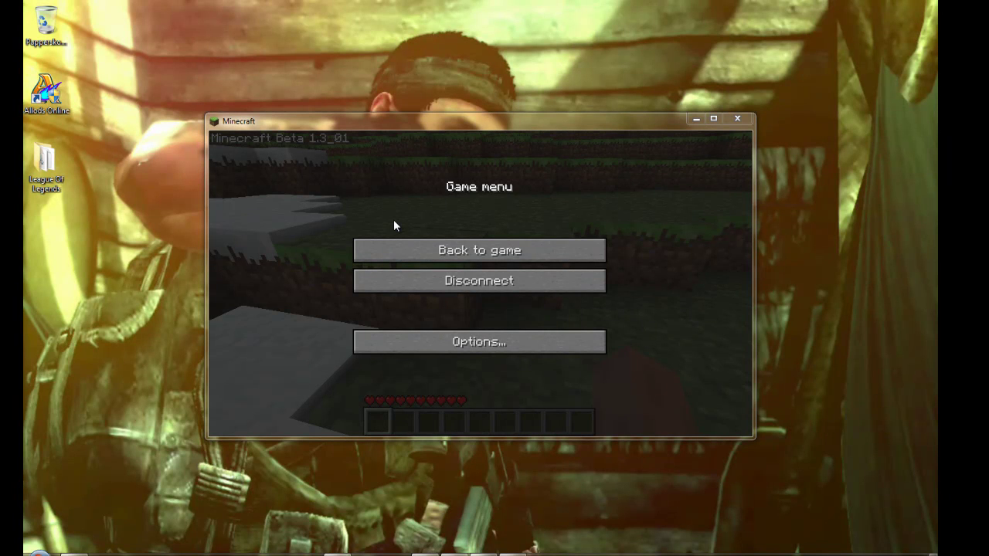
{"action": "key", "text": "alt+Tab"}
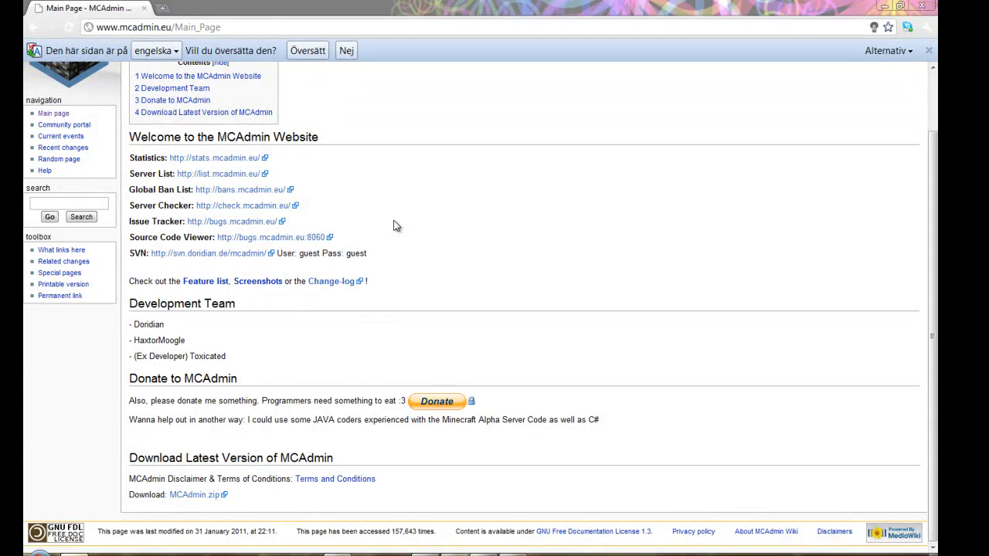
{"action": "key", "text": "alt+Tab"}
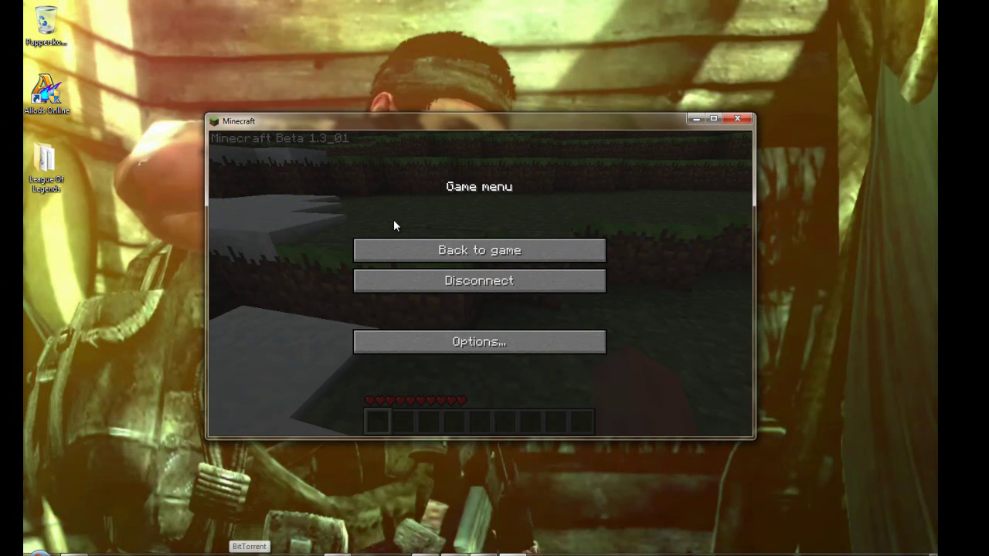
{"action": "key", "text": "super+t"}
{"action": "key", "text": "super+t"}
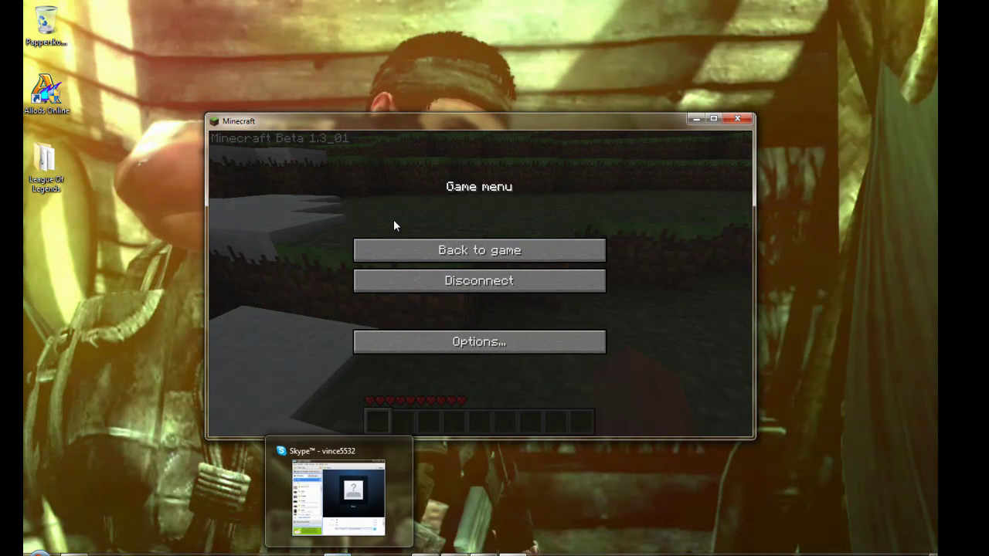
{"action": "key", "text": "super+t"}
{"action": "key", "text": "super+t"}
{"action": "key", "text": "super+t"}
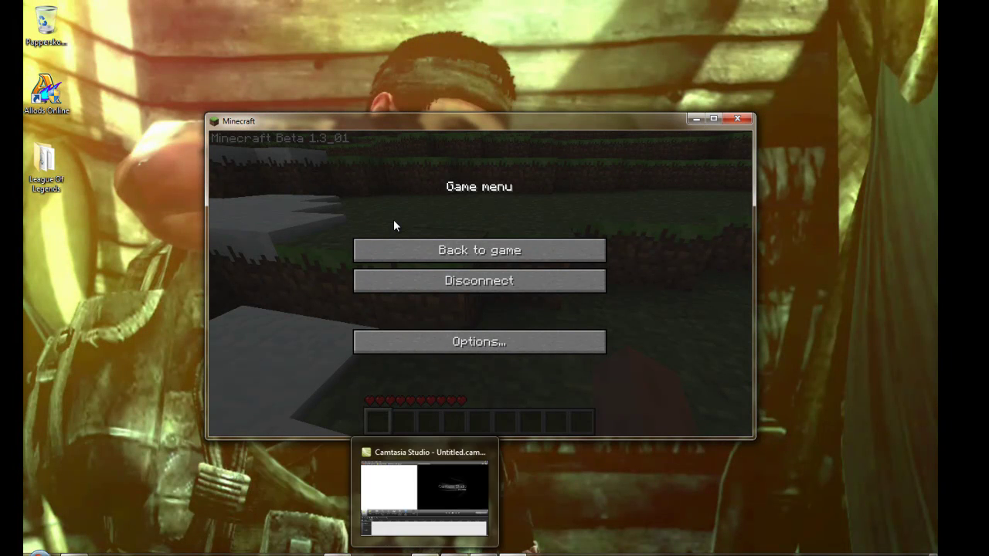
{"action": "key", "text": "super+t"}
{"action": "key", "text": "super+t"}
{"action": "key", "text": "super+t"}
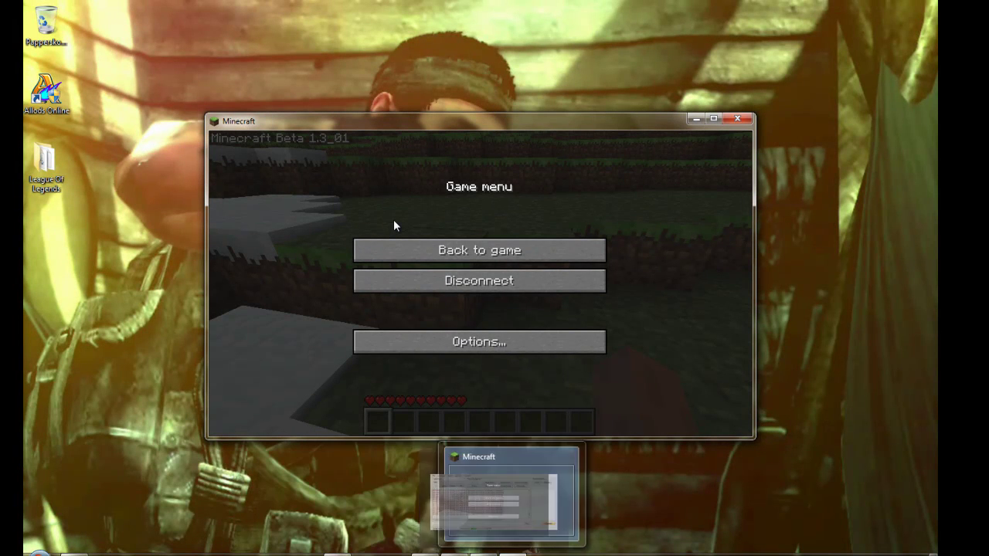
{"action": "key", "text": "Return"}
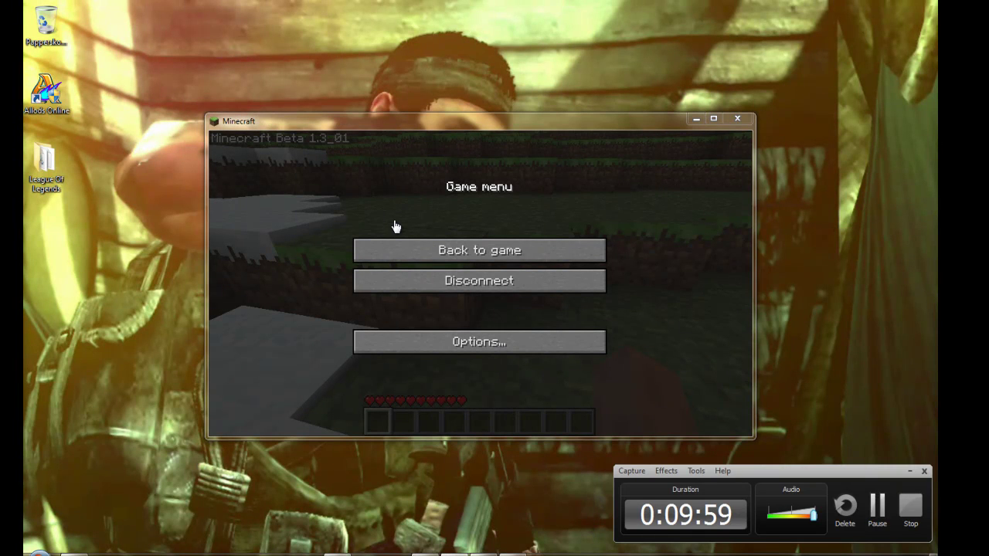
{"action": "left_click", "coordinate": [394, 225]}
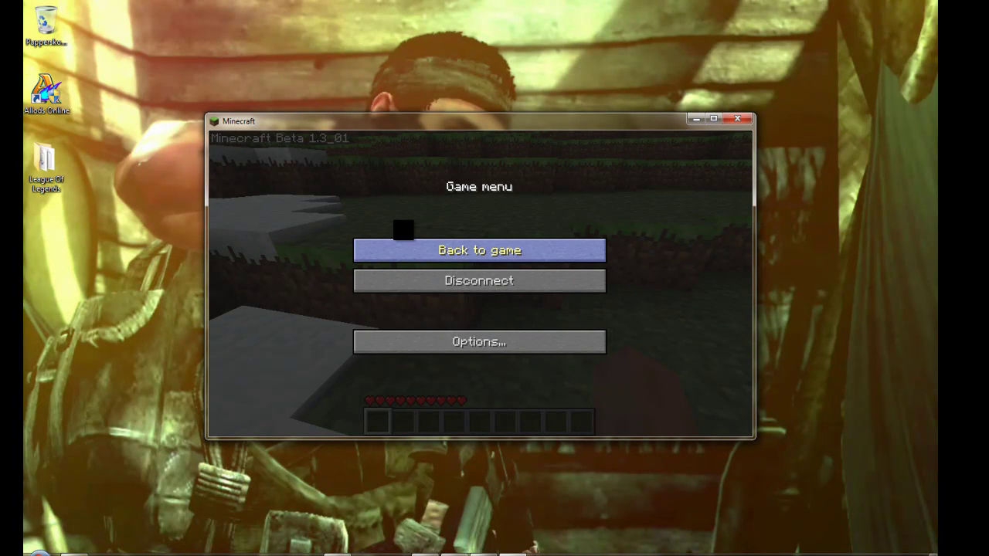
Return to the game and send the chat command /give with item 46, amount 64, to get TNT
{"action": "left_click", "coordinate": [402, 241]}
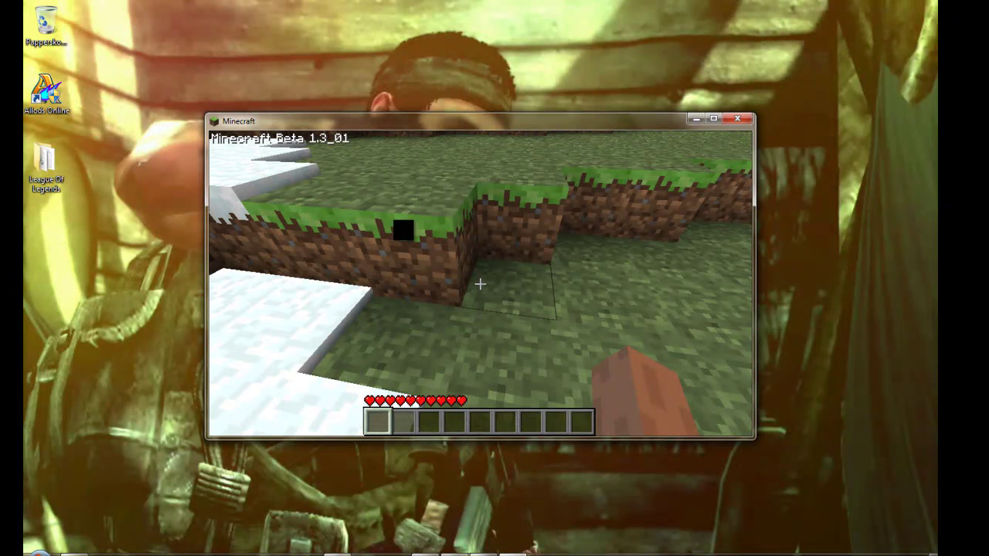
{"action": "key", "text": "t"}
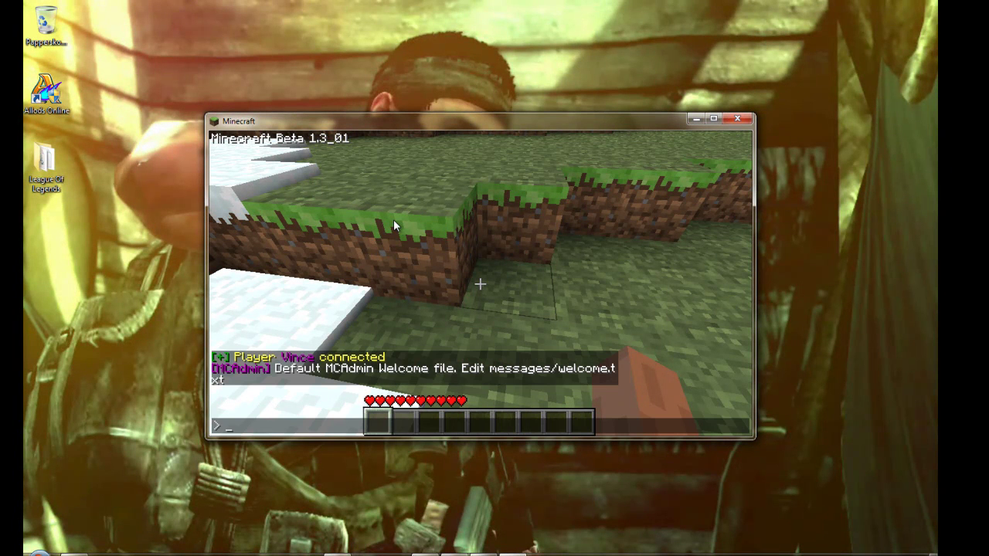
{"action": "type", "text": "/give "}
{"action": "type", "text": "vince"}
{"action": "type", "text": "46"}
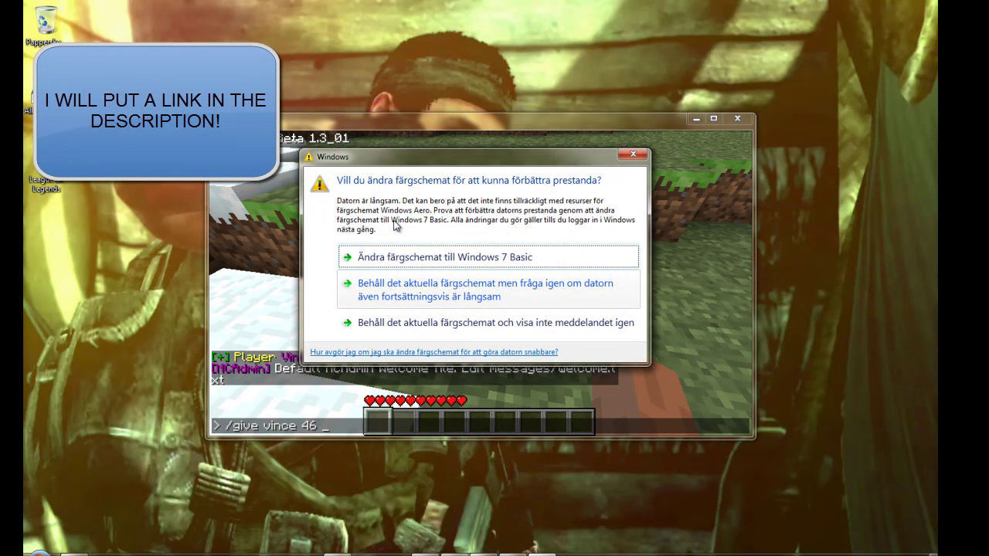
{"action": "key", "text": "Escape"}
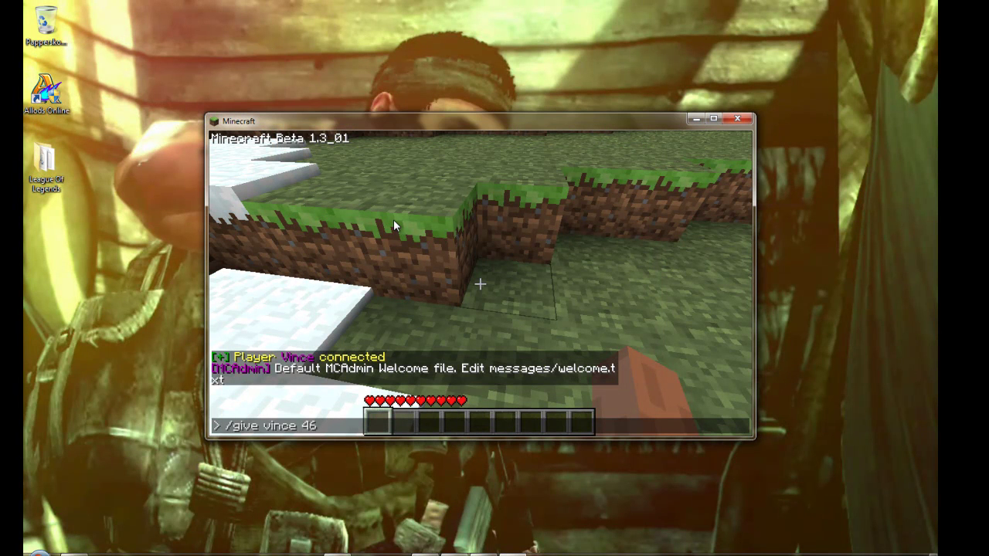
{"action": "type", "text": "64"}
{"action": "key", "text": "Return"}
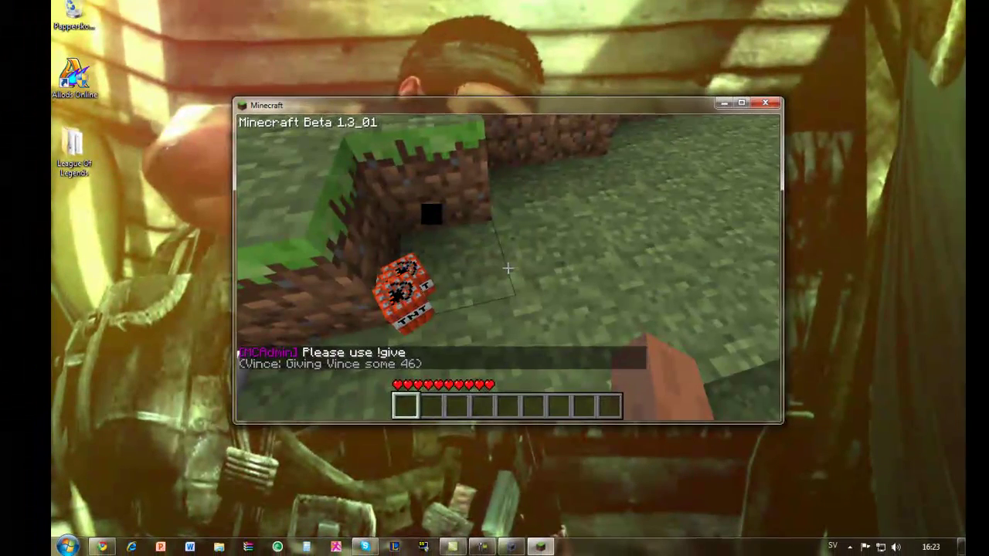
Disconnect from the server, switch to MCAdmin, and minimize the Minecraft window
{"action": "key", "text": "Escape"}
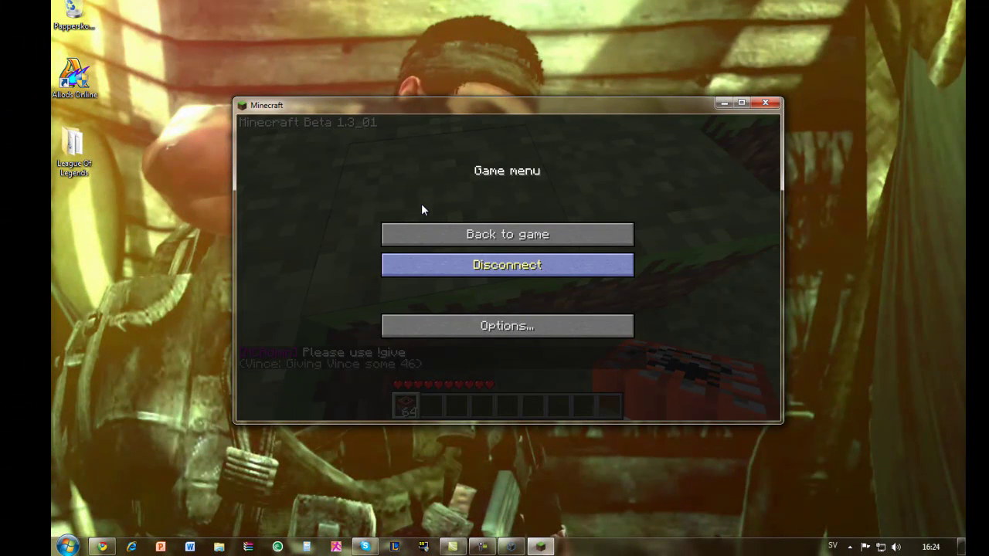
{"action": "left_click", "coordinate": [507, 265]}
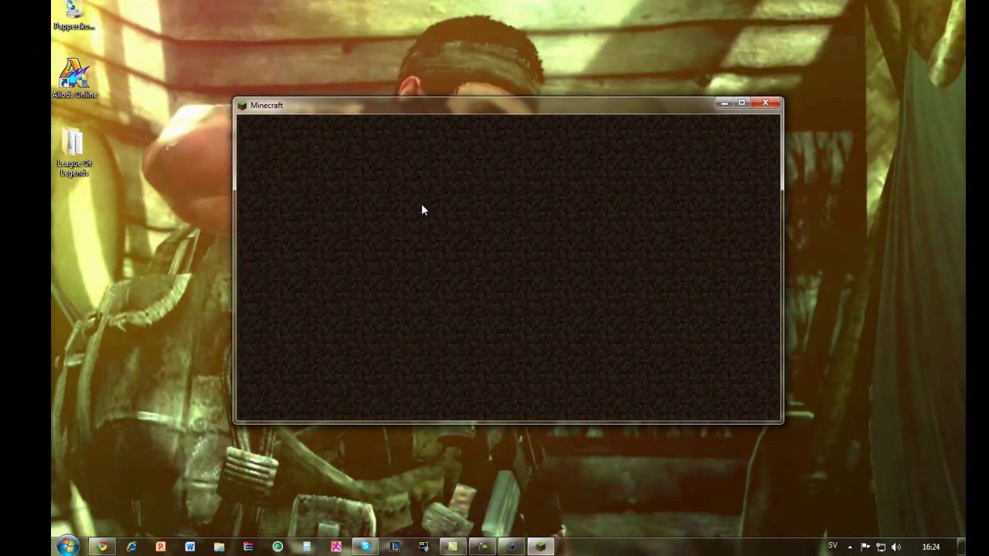
{"action": "key", "text": "alt+Tab"}
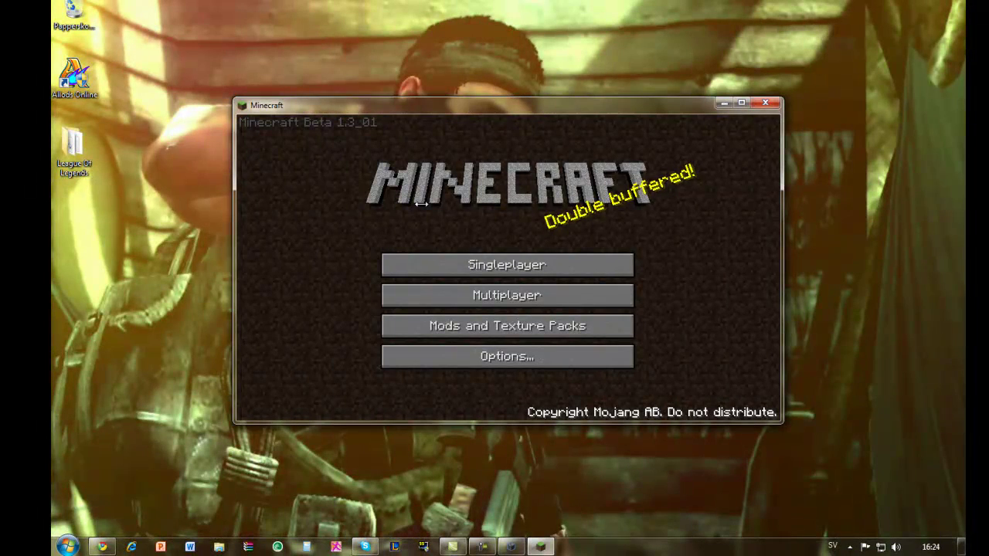
{"action": "key", "text": "super+Down"}
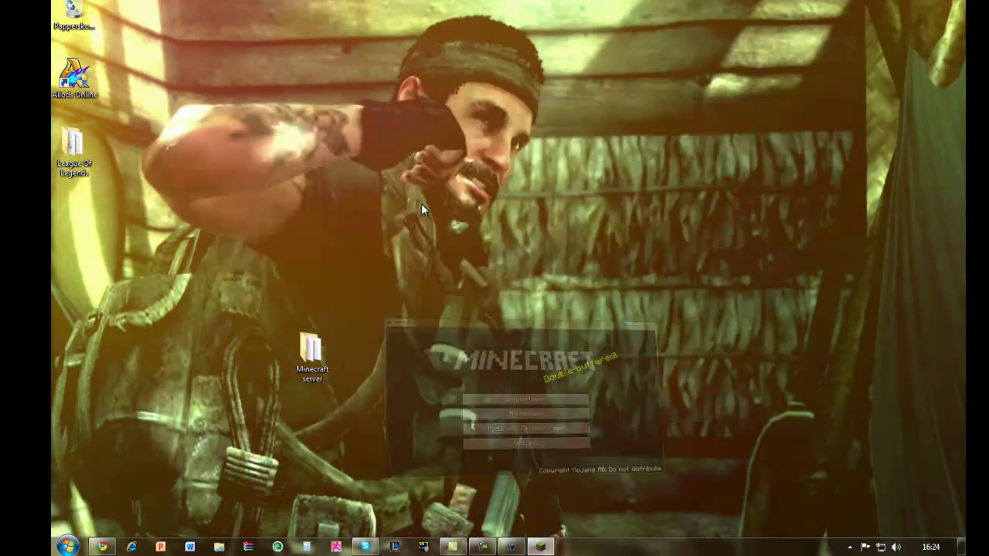